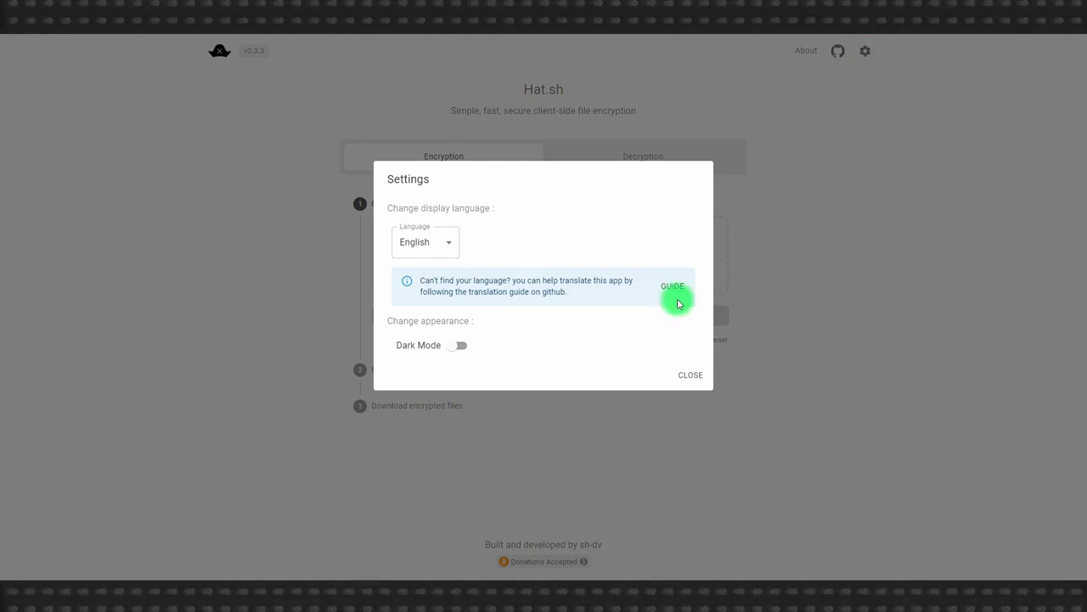
Step: Enable Dark Mode in the site's settings and close the settings dialog
{"action": "left_click", "coordinate": [417, 244]}
{"action": "left_click", "coordinate": [423, 250]}
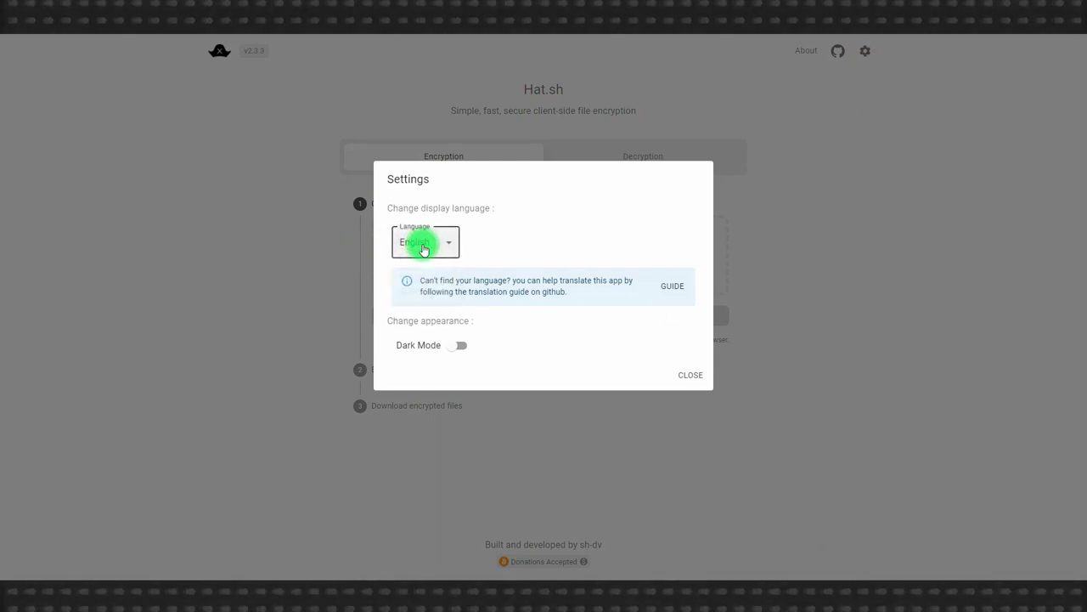
{"action": "left_click", "coordinate": [461, 346]}
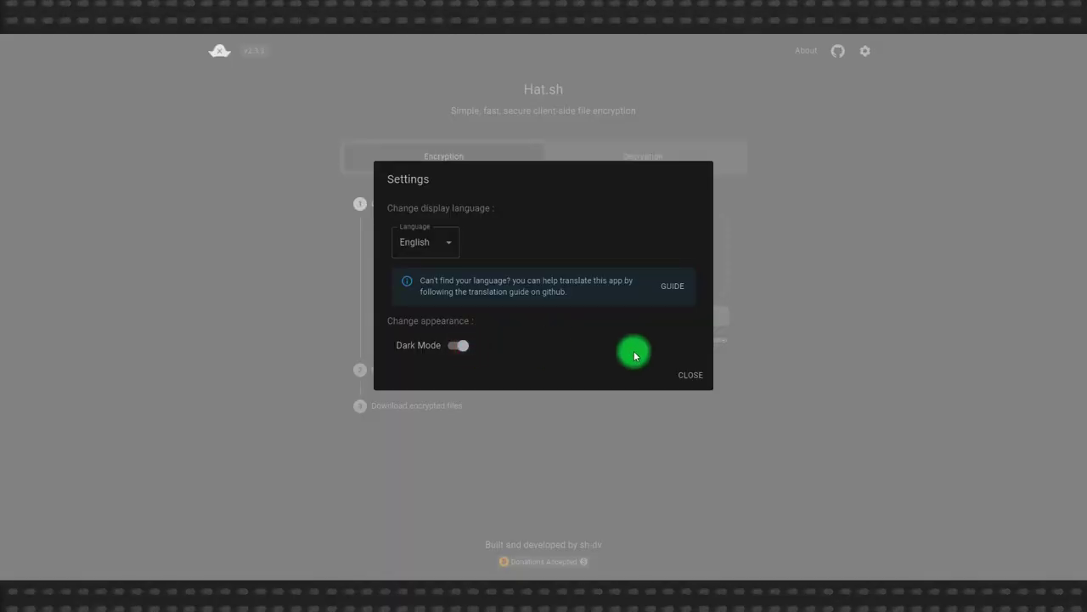
{"action": "left_click", "coordinate": [688, 376]}
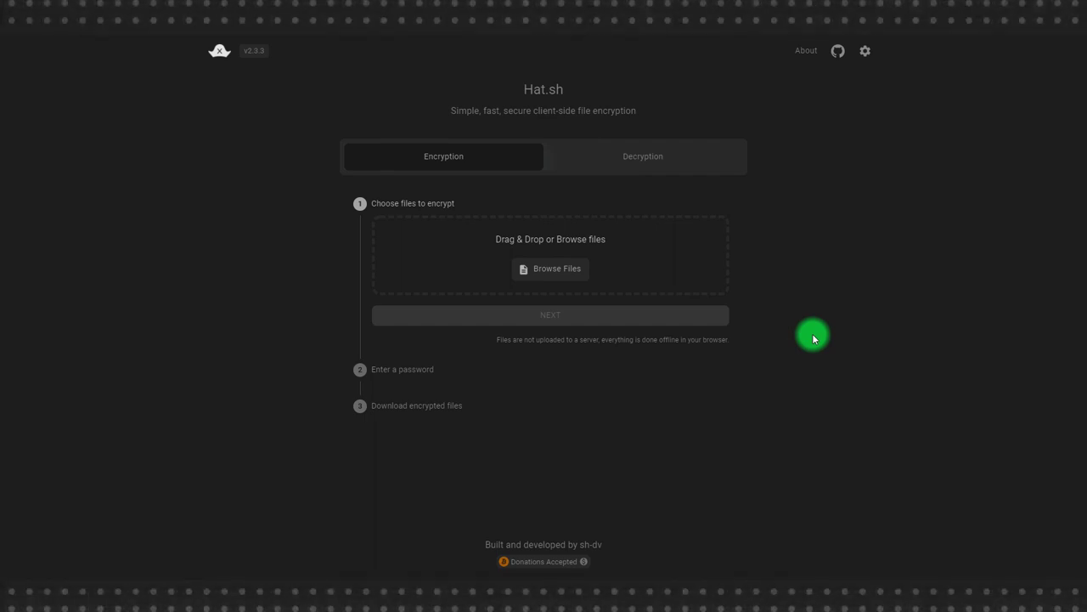
{"action": "left_click", "coordinate": [537, 270]}
{"action": "scroll", "coordinate": [201, 155], "scroll_direction": "down", "scroll_amount": 3}
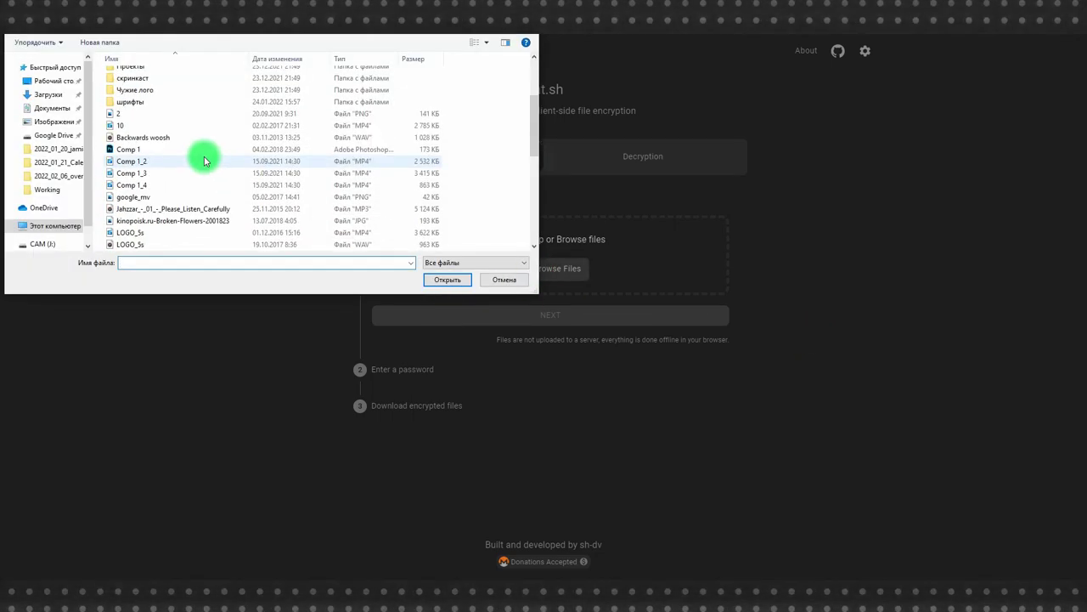
{"action": "scroll", "coordinate": [236, 195], "scroll_direction": "up", "scroll_amount": 3}
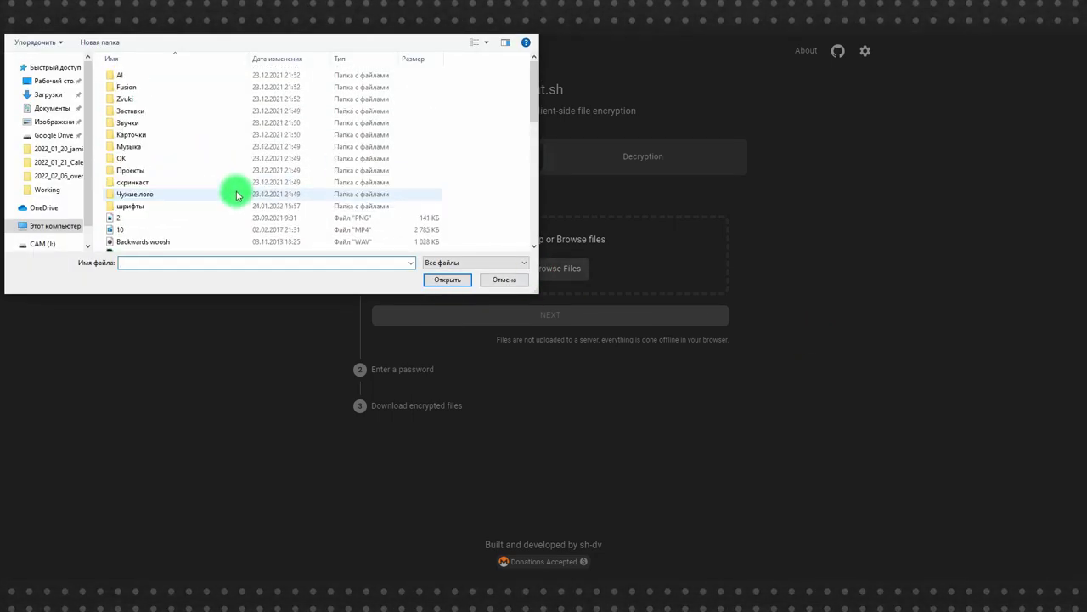
{"action": "left_click", "coordinate": [500, 281]}
Step: Switch to Total Commander and add a_2.7.2.jpg, Untitled_2.7.1.jpg and overleaf.txt to Hat.sh's files to encrypt
{"action": "left_click", "coordinate": [295, 576]}
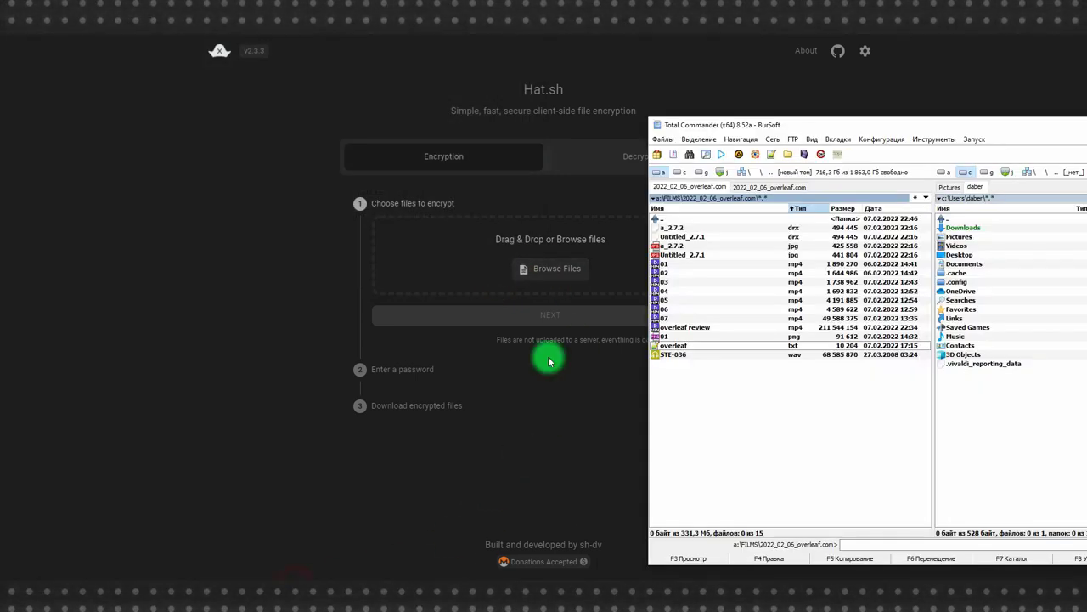
{"action": "left_click_drag", "start_coordinate": [796, 121], "coordinate": [898, 78]}
{"action": "left_click", "coordinate": [769, 296], "text": "ctrl"}
{"action": "left_click", "coordinate": [772, 196], "text": "ctrl"}
{"action": "left_click", "coordinate": [780, 206], "text": "ctrl"}
{"action": "left_click_drag", "start_coordinate": [780, 206], "coordinate": [551, 278]}
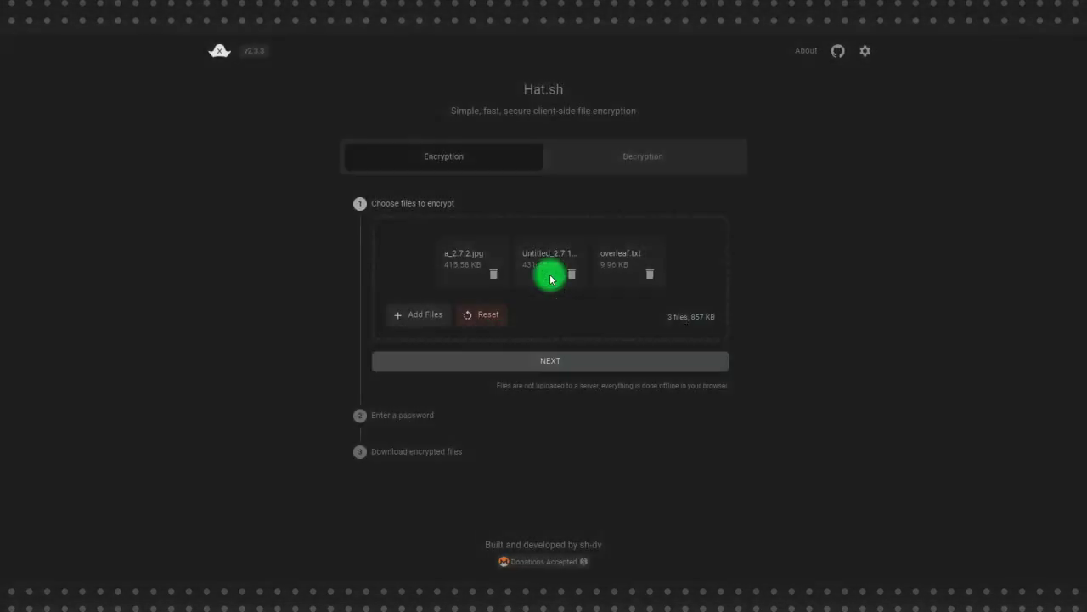
Step: Remove a_2.7.2.jpg from the files to encrypt and add 2.png instead
{"action": "left_click", "coordinate": [491, 274]}
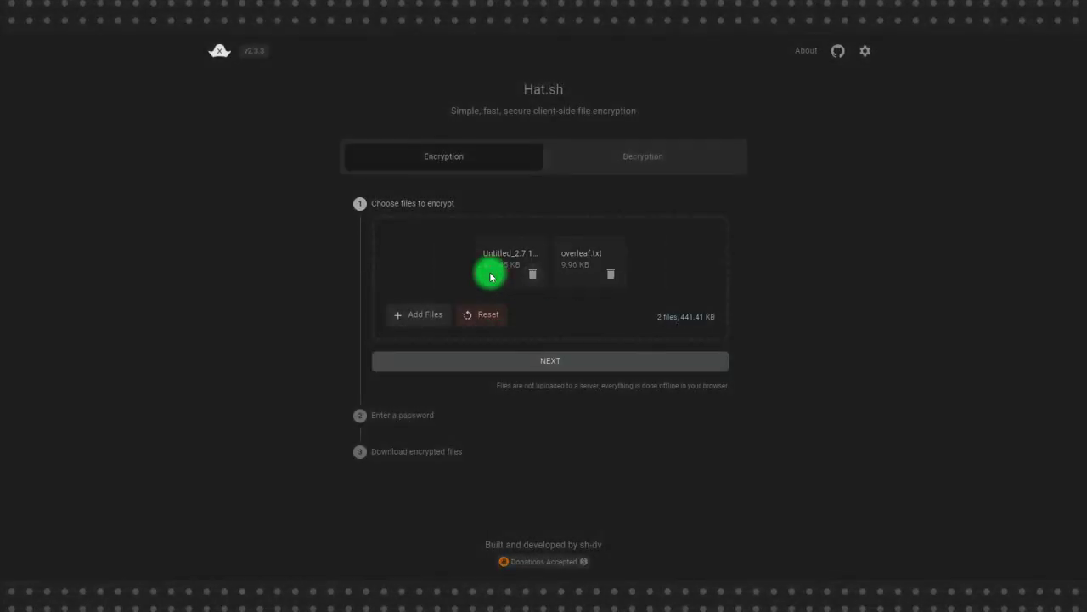
{"action": "left_click", "coordinate": [430, 313]}
{"action": "scroll", "coordinate": [230, 221], "scroll_direction": "down", "scroll_amount": 1}
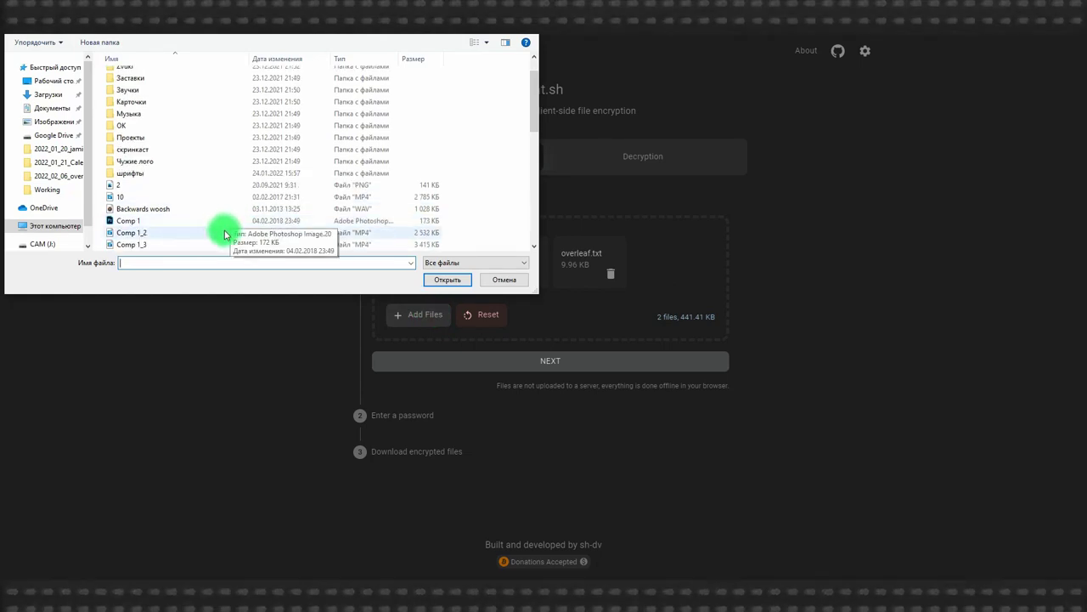
{"action": "double_click", "coordinate": [235, 184]}
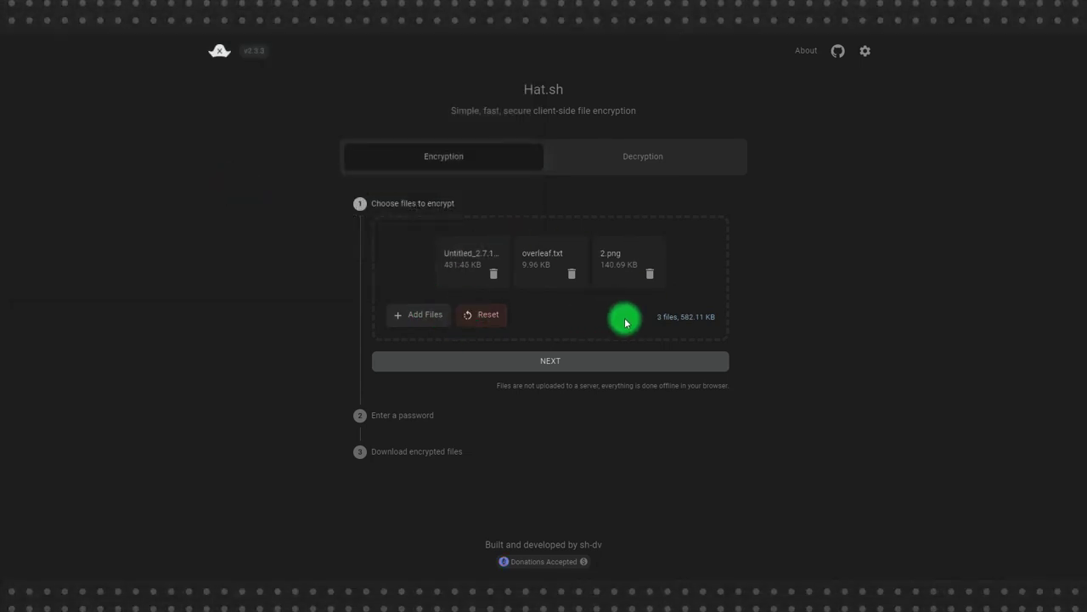
Step: Generate a password for the chosen files, reveal and hide it again, and proceed to the download stage
{"action": "left_click", "coordinate": [546, 363]}
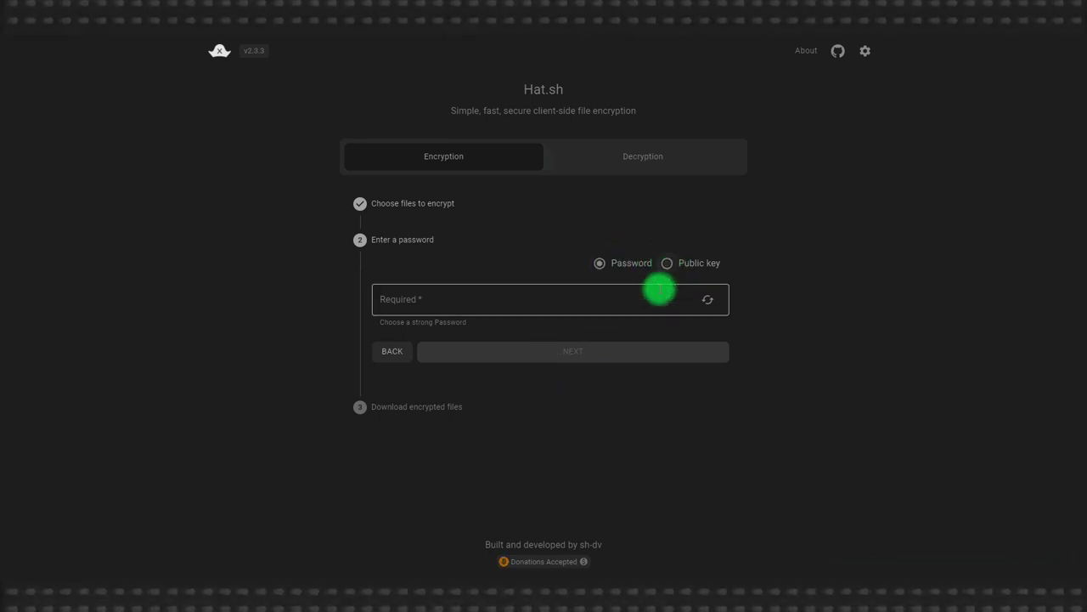
{"action": "left_click", "coordinate": [713, 302]}
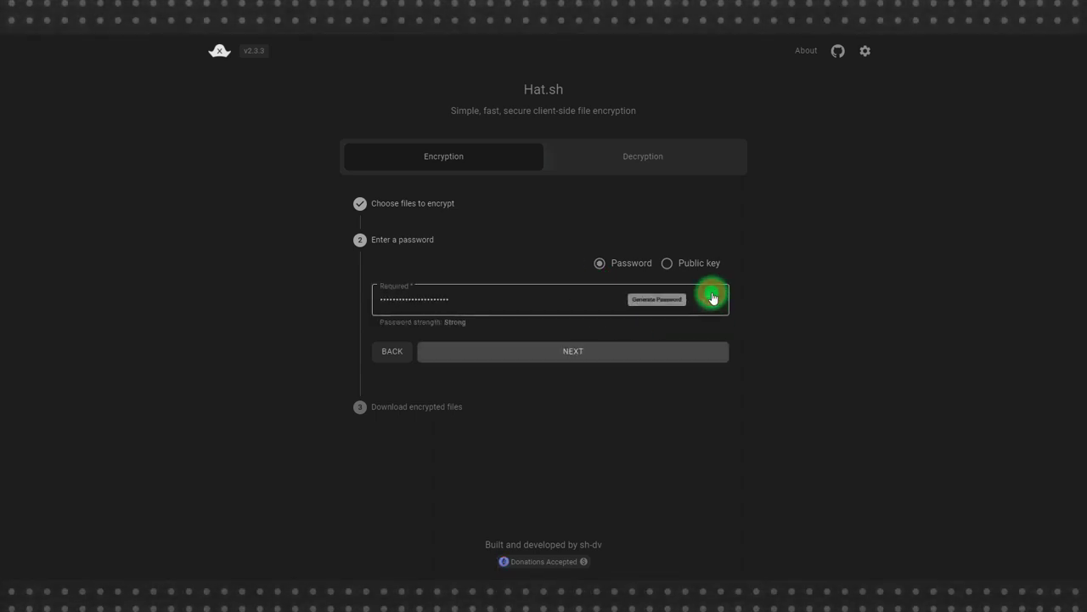
{"action": "left_click", "coordinate": [434, 301]}
{"action": "left_click", "coordinate": [680, 301]}
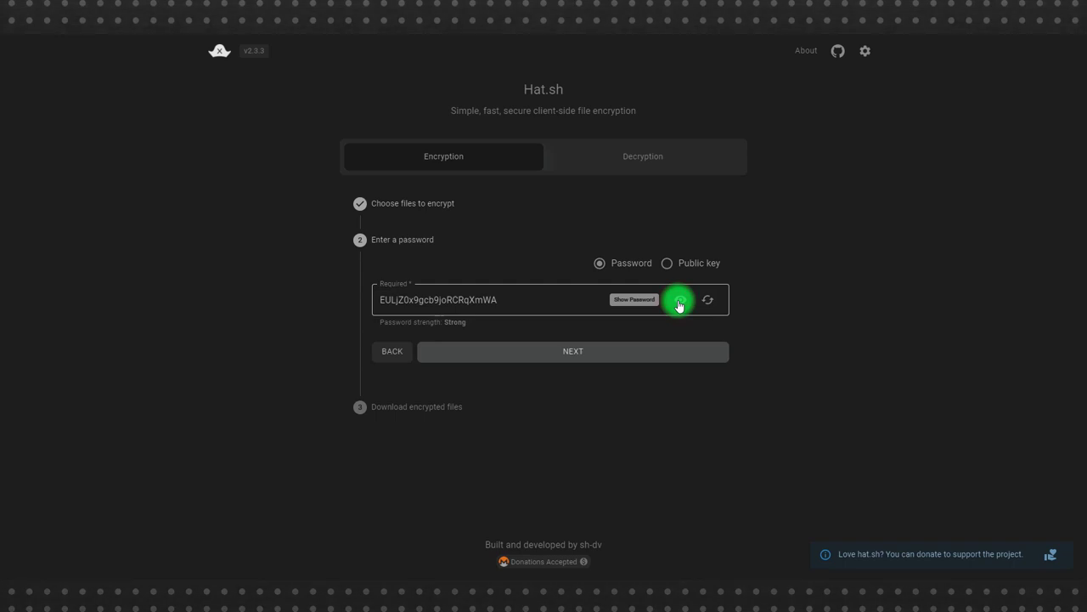
{"action": "left_click", "coordinate": [679, 301]}
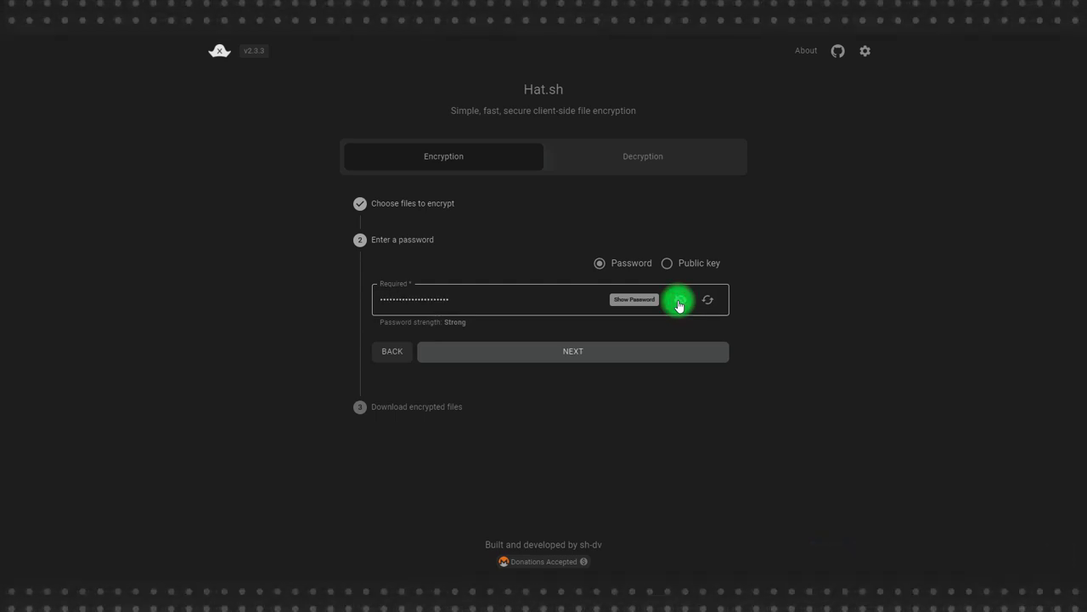
{"action": "left_click", "coordinate": [578, 350]}
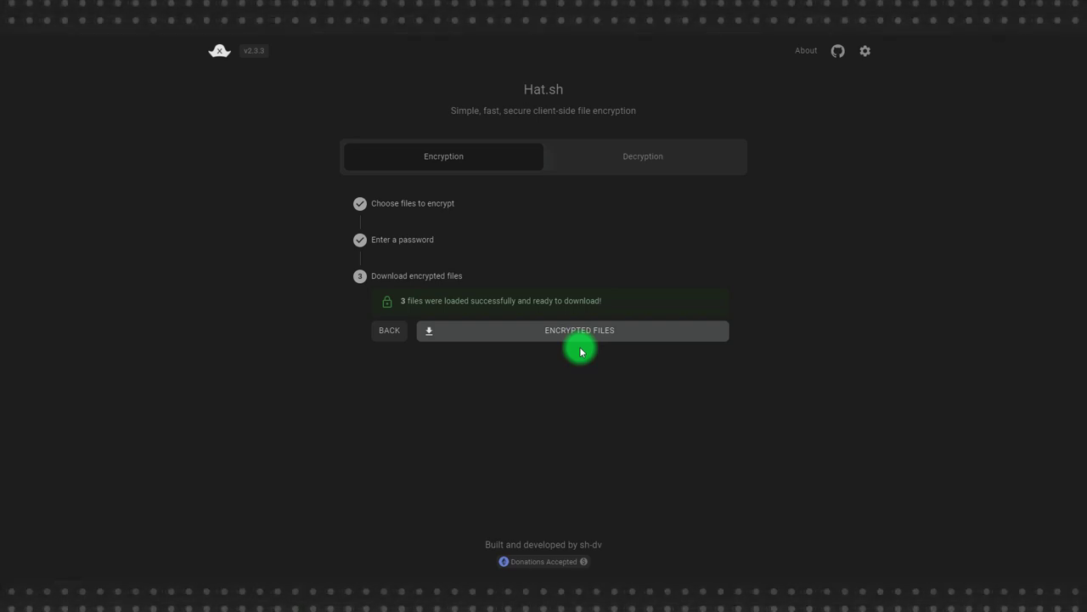
Step: Go back through the password stage to the chosen files for a review and return to the download stage
{"action": "left_click", "coordinate": [383, 333]}
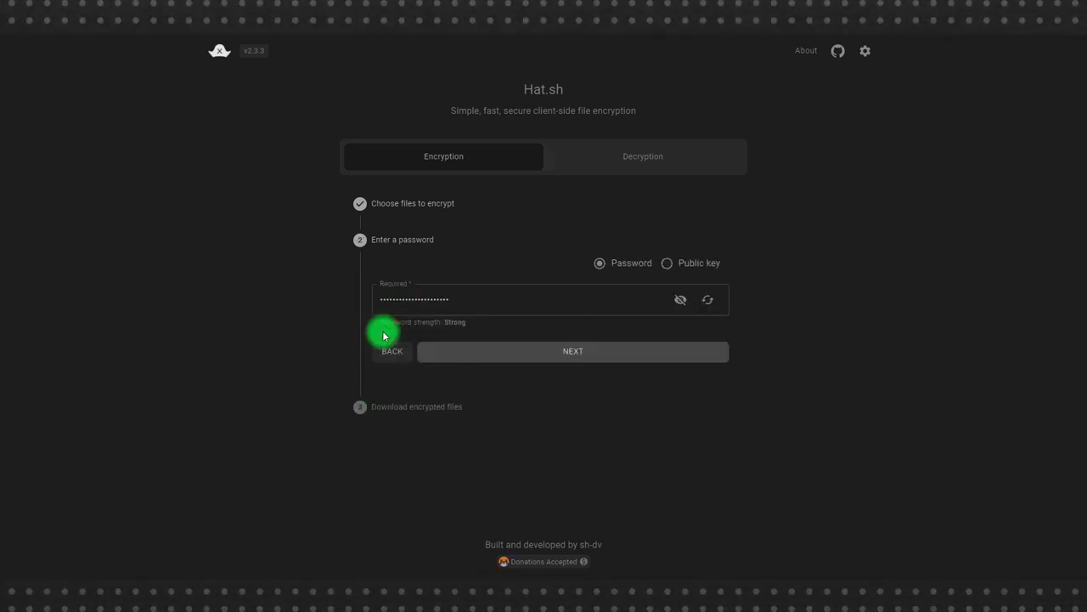
{"action": "left_click", "coordinate": [384, 350]}
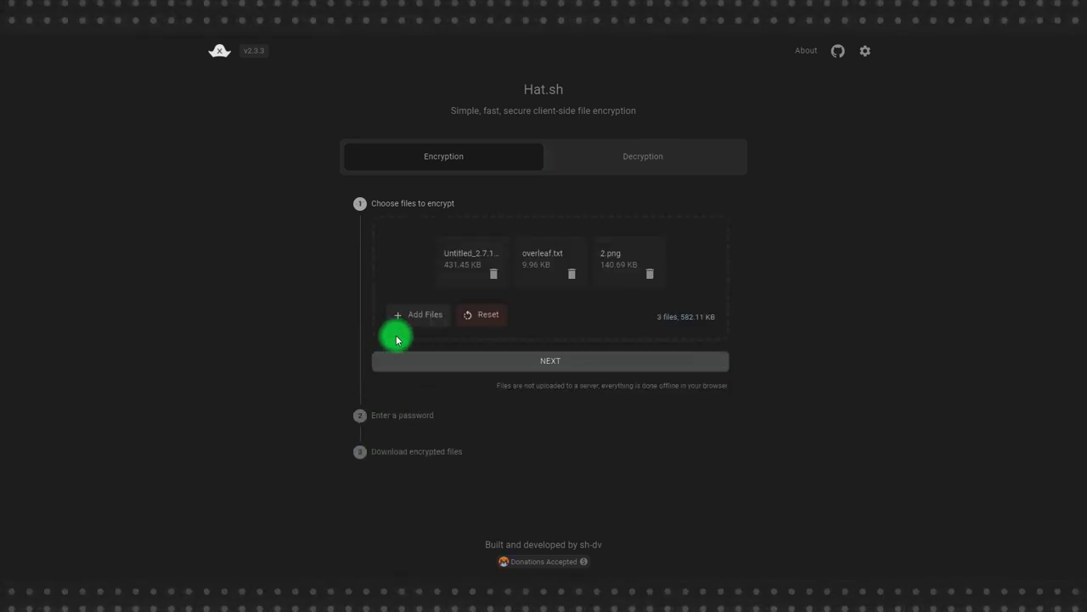
{"action": "left_click", "coordinate": [490, 361]}
{"action": "left_click", "coordinate": [544, 355]}
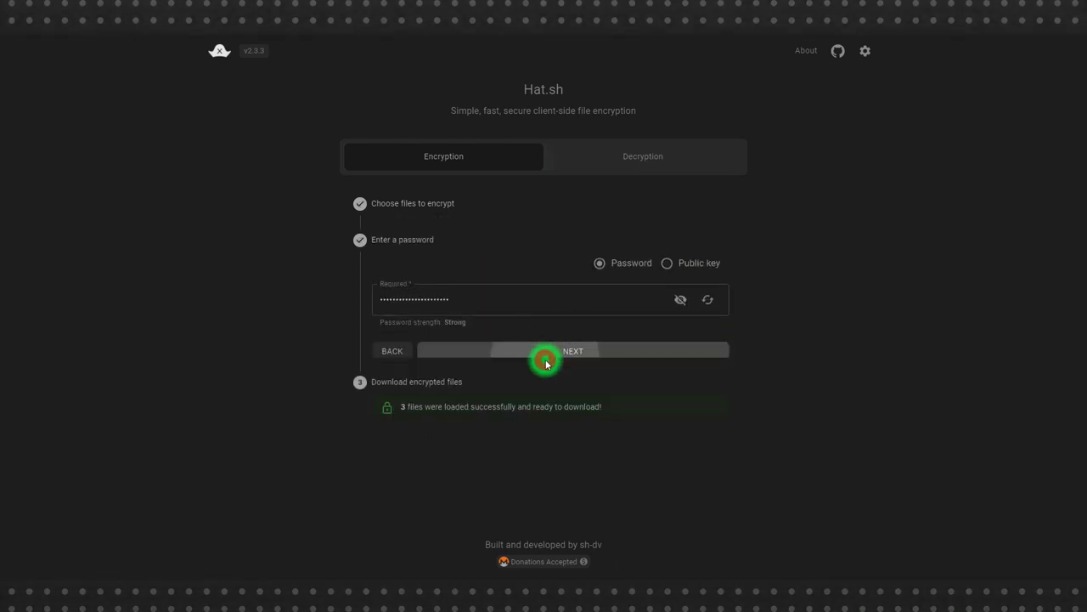
Step: Download the encrypted files and answer the browser's prompt about multiple downloads
{"action": "left_click", "coordinate": [578, 332]}
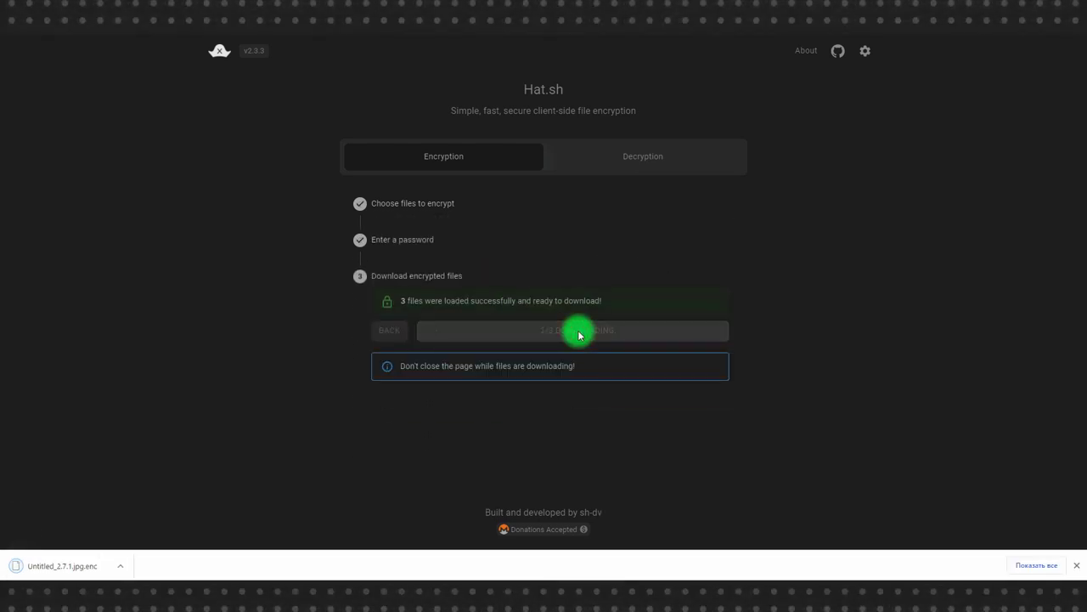
{"action": "left_click", "coordinate": [202, 88]}
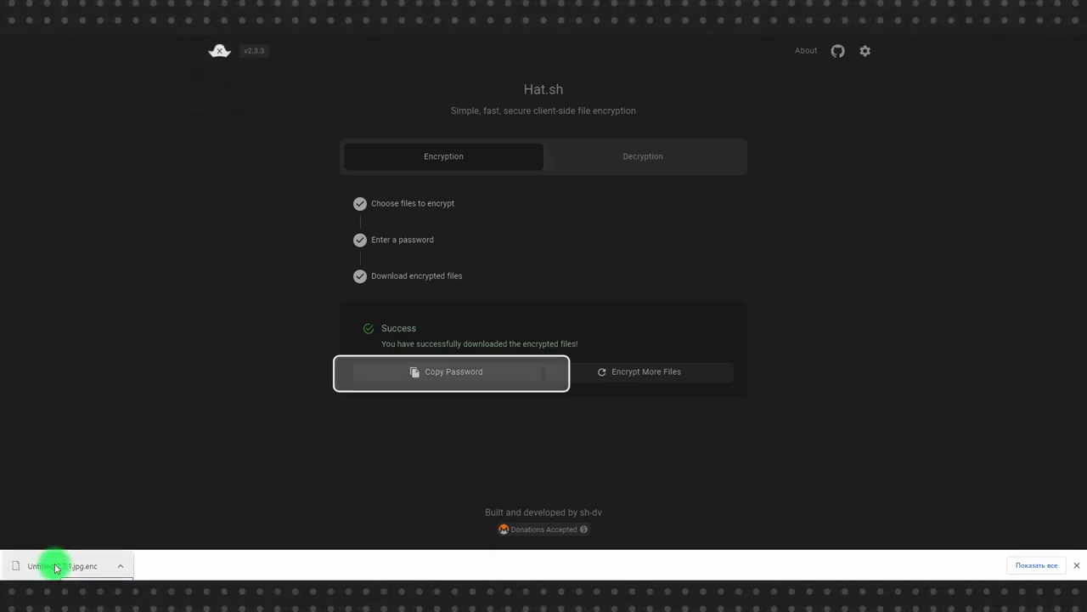
Step: Switch to Total Commander, try to open Untitled_2.7.1.jpg.enc in the Downloads folder and inspect its raw contents in the file viewer
{"action": "left_click", "coordinate": [291, 584]}
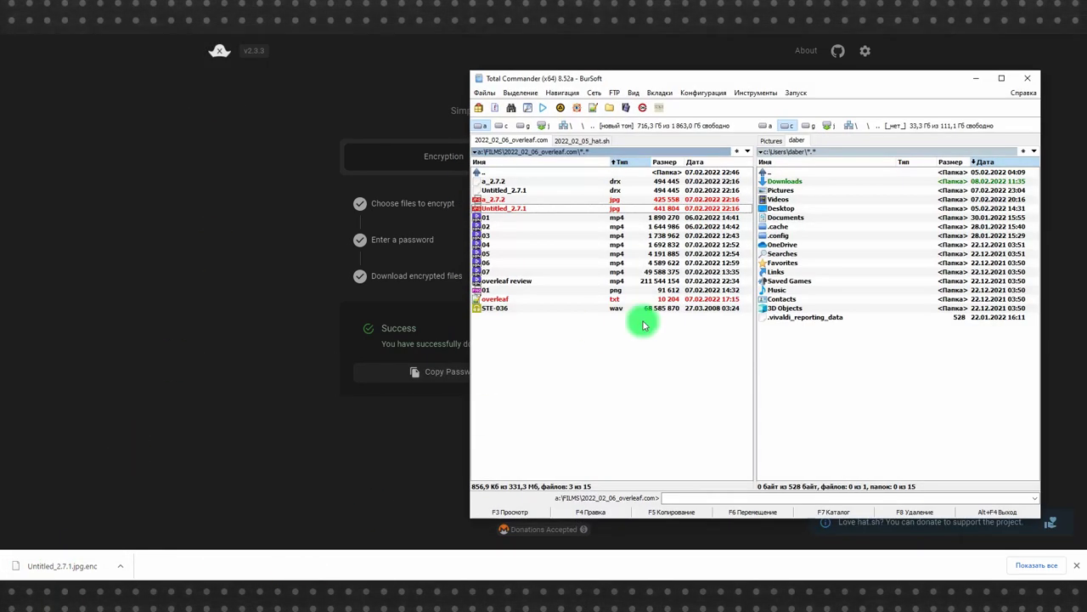
{"action": "double_click", "coordinate": [785, 182]}
{"action": "double_click", "coordinate": [818, 189]}
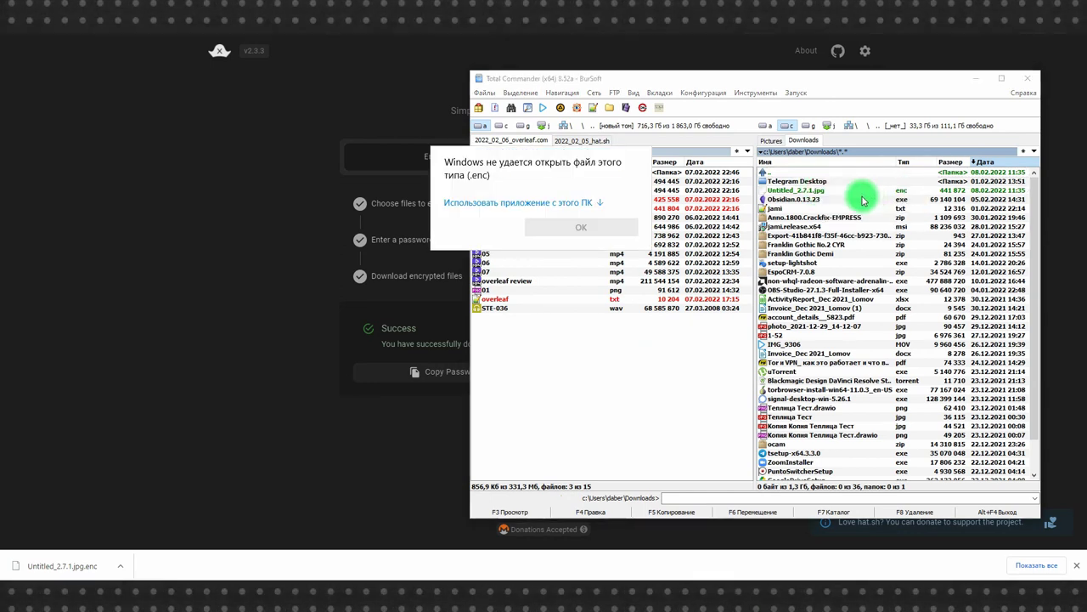
{"action": "left_click", "coordinate": [586, 227]}
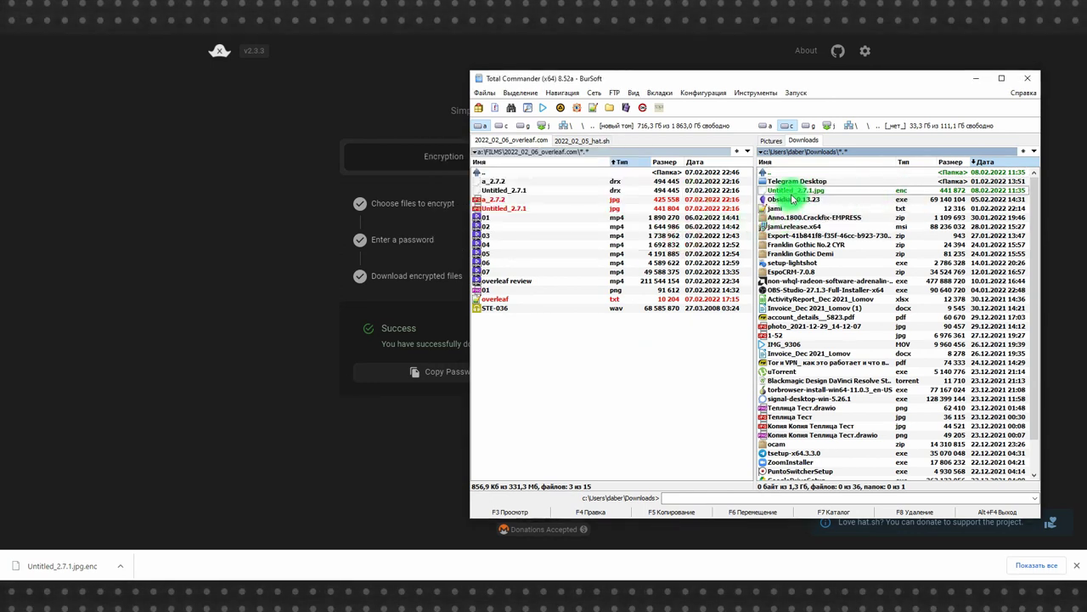
{"action": "left_click", "coordinate": [595, 511]}
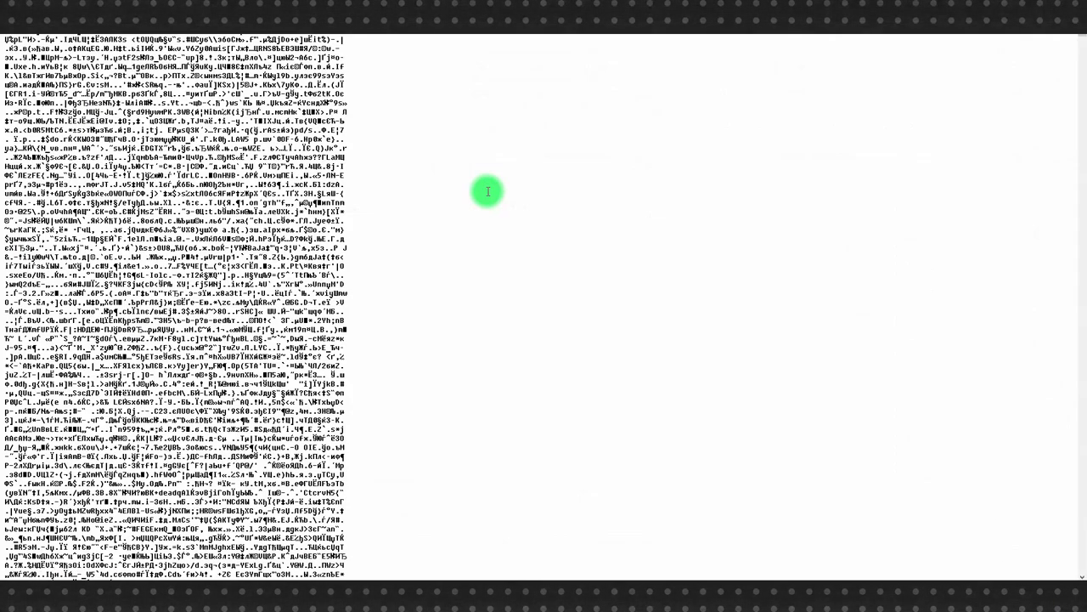
{"action": "left_click", "coordinate": [1068, 15]}
Step: Return to Hat.sh in the browser, dismiss the downloads bar and copy the encryption password
{"action": "left_click", "coordinate": [254, 299]}
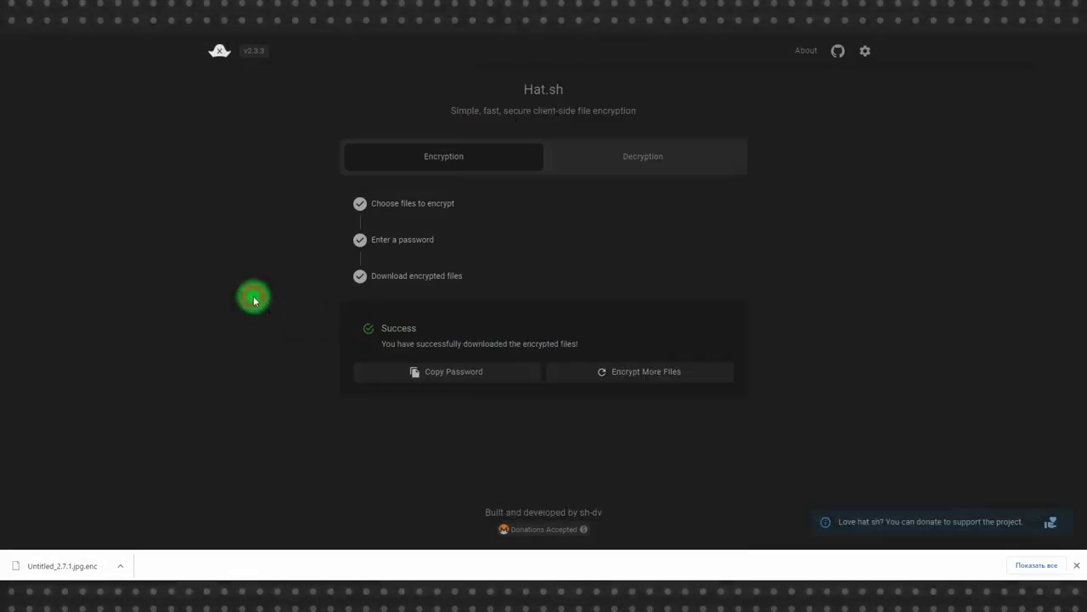
{"action": "left_click", "coordinate": [1076, 565]}
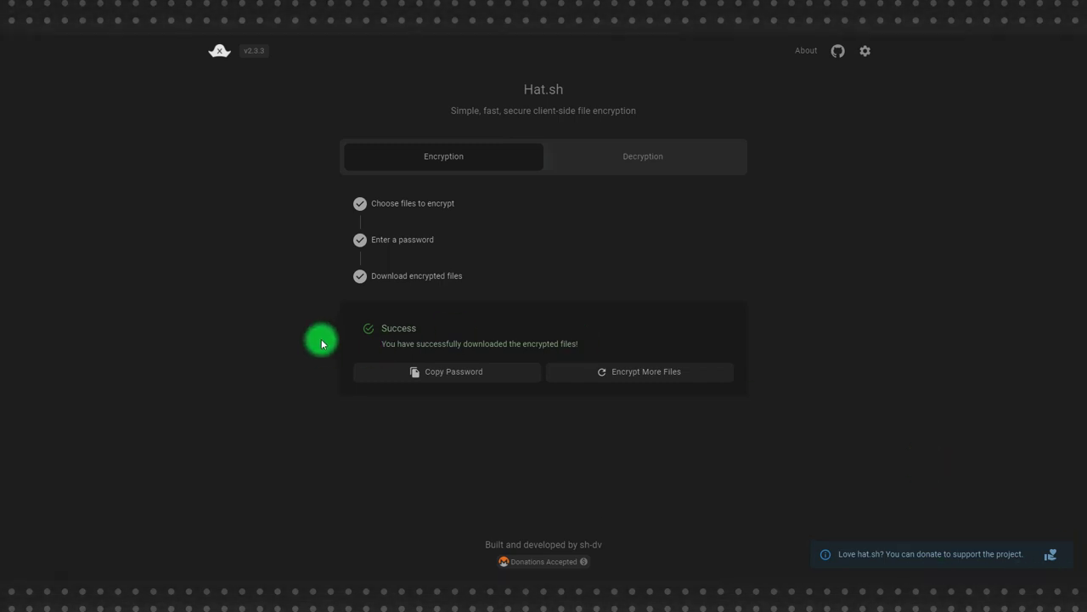
{"action": "left_click", "coordinate": [445, 371]}
Step: Start a decryption and load Untitled_2.7.1.jpg.enc from Total Commander's Downloads folder as the file to decrypt
{"action": "left_click", "coordinate": [638, 372]}
{"action": "left_click", "coordinate": [626, 159]}
{"action": "left_click", "coordinate": [315, 578]}
{"action": "left_click_drag", "start_coordinate": [754, 183], "coordinate": [421, 297]}
{"action": "left_click", "coordinate": [464, 355]}
Step: Paste the copied password as the decryption password and download the decrypted file
{"action": "left_click", "coordinate": [485, 277]}
{"action": "key", "text": "ctrl+v"}
{"action": "left_click", "coordinate": [521, 304]}
{"action": "left_click", "coordinate": [576, 338]}
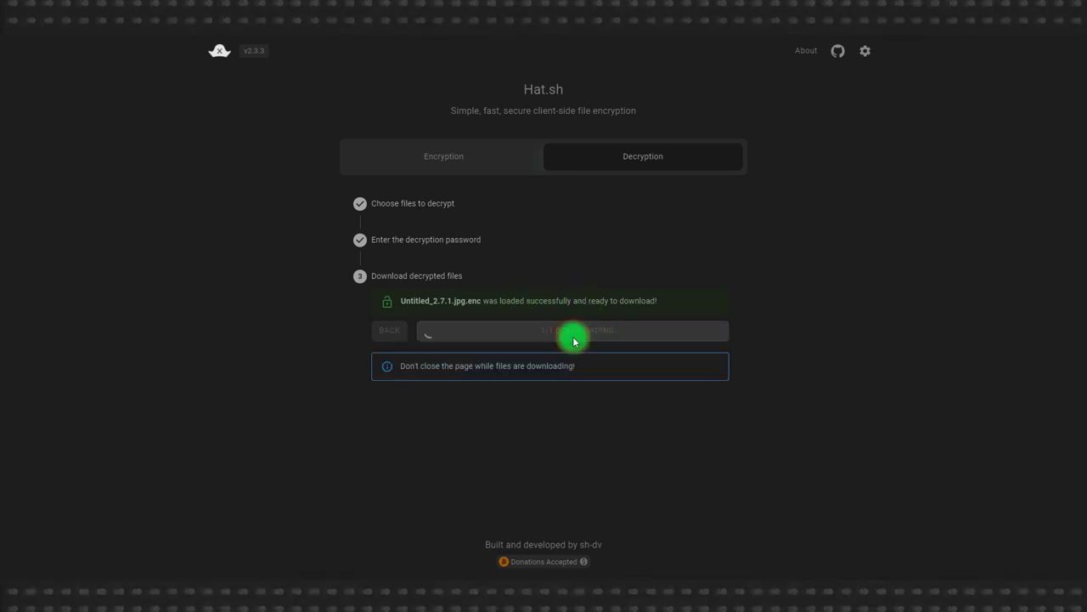
Step: Switch to Total Commander to check the Downloads folder for the decrypted file, and return to the browser
{"action": "key", "text": "alt+Tab"}
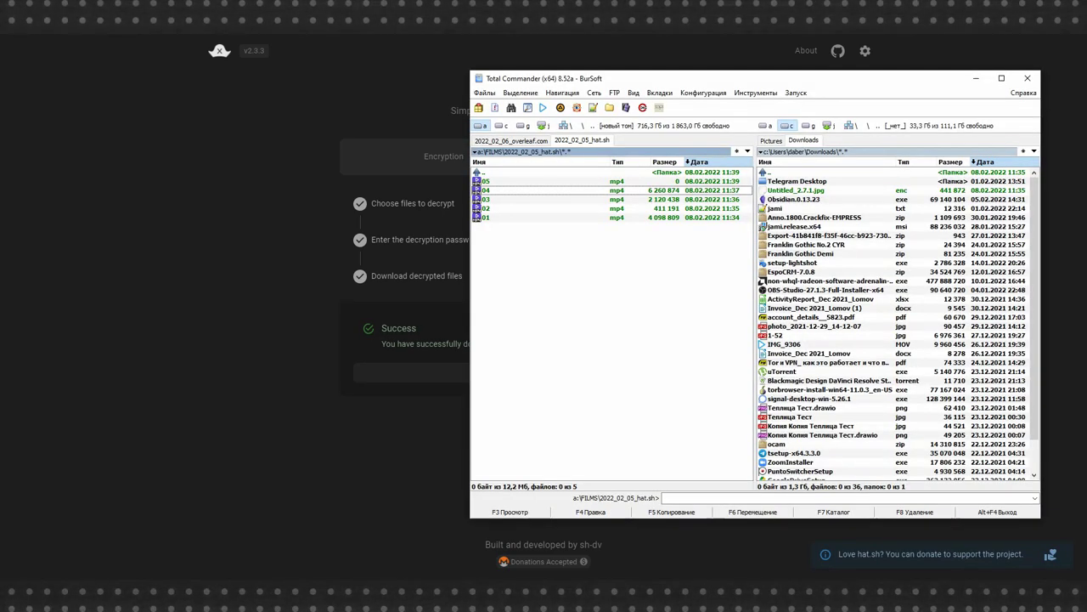
{"action": "key", "text": "alt+Tab"}
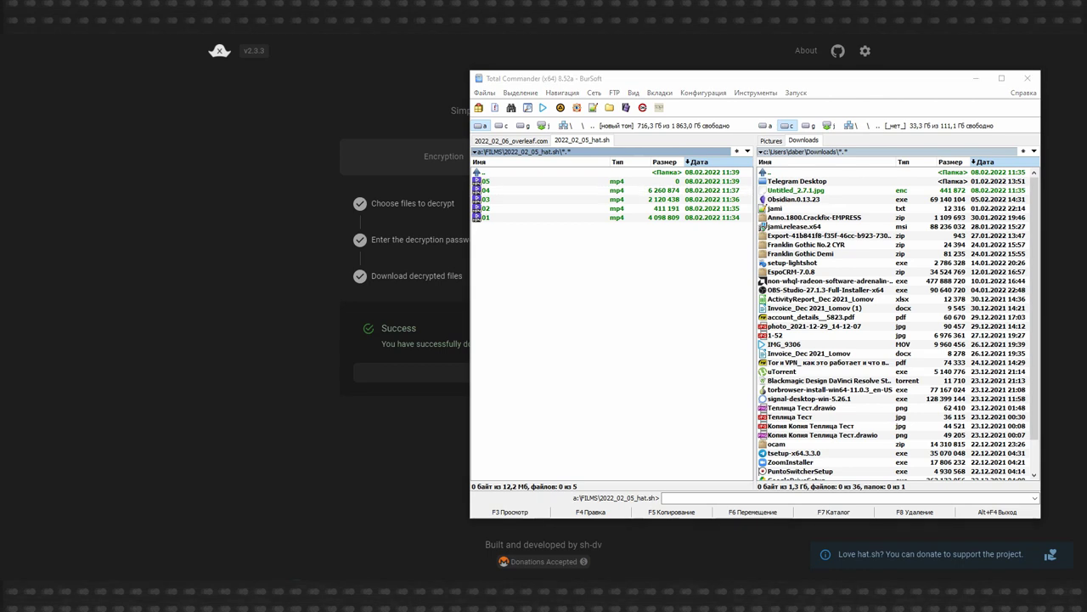
{"action": "left_click", "coordinate": [481, 324]}
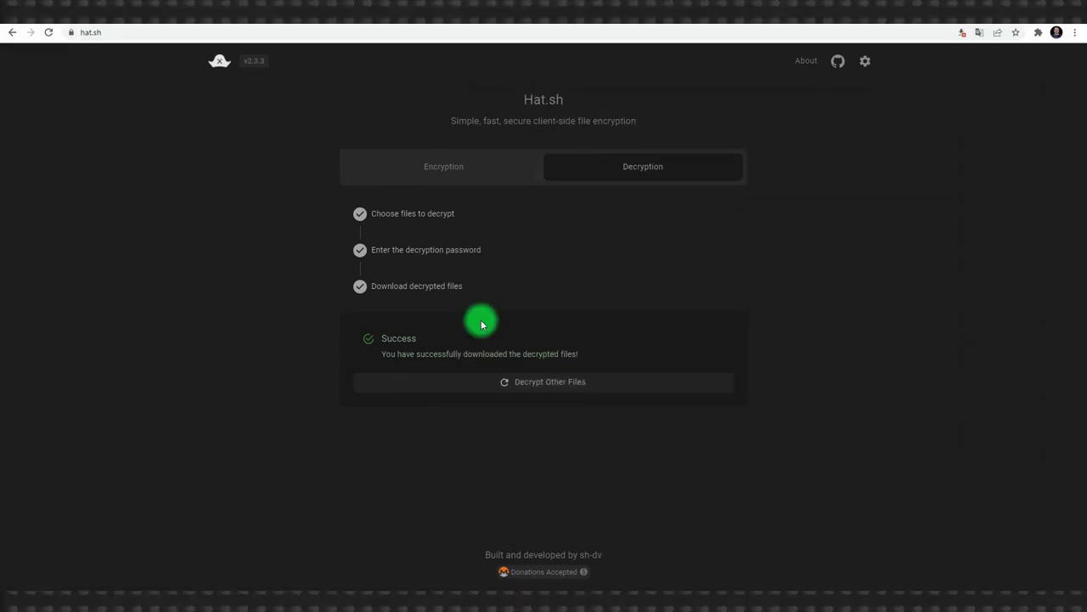
Step: Set the browser to always allow hat.sh to download multiple files and recheck that permission
{"action": "left_click", "coordinate": [960, 34]}
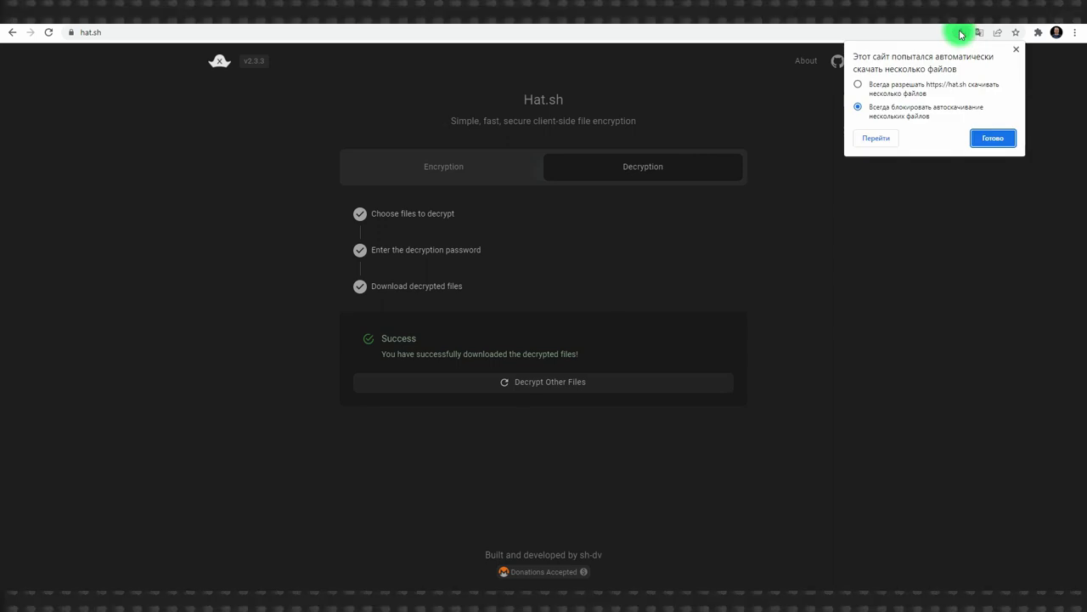
{"action": "left_click", "coordinate": [888, 94]}
{"action": "left_click", "coordinate": [970, 128]}
{"action": "left_click", "coordinate": [996, 138]}
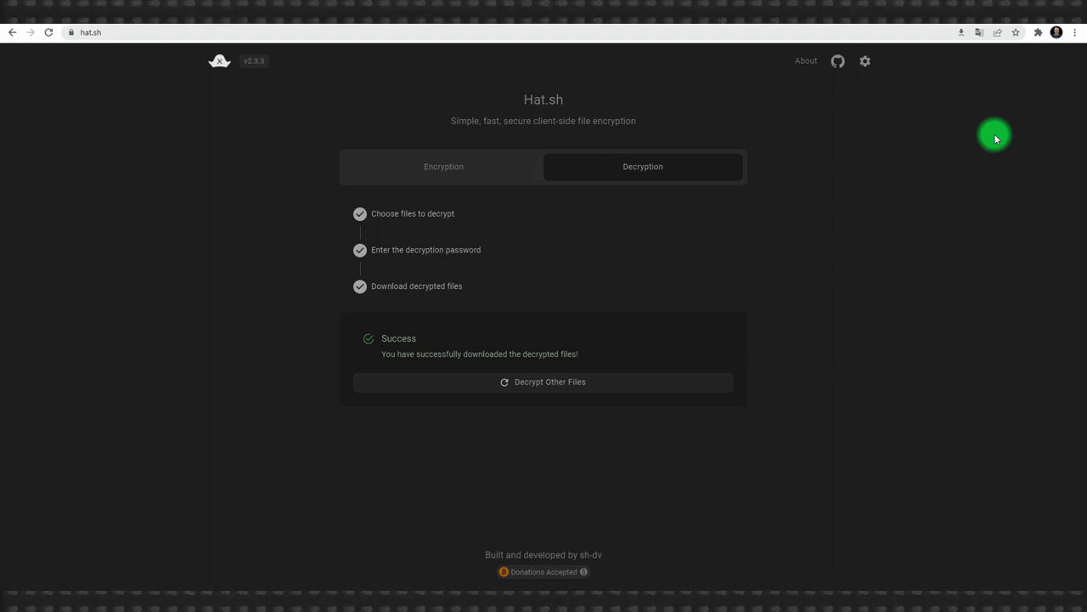
{"action": "left_click", "coordinate": [963, 33]}
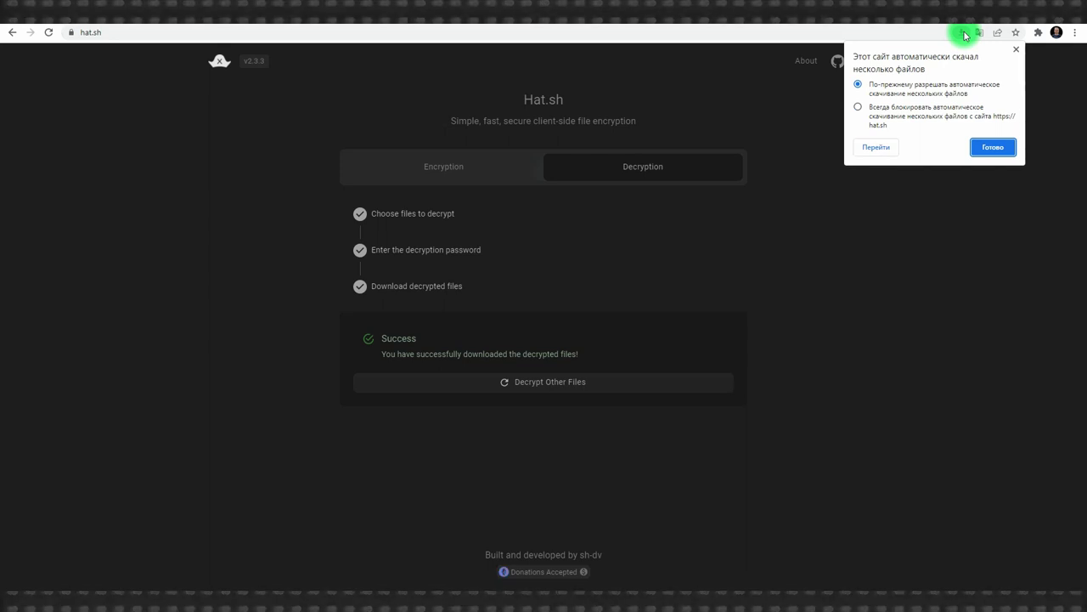
{"action": "left_click", "coordinate": [963, 33]}
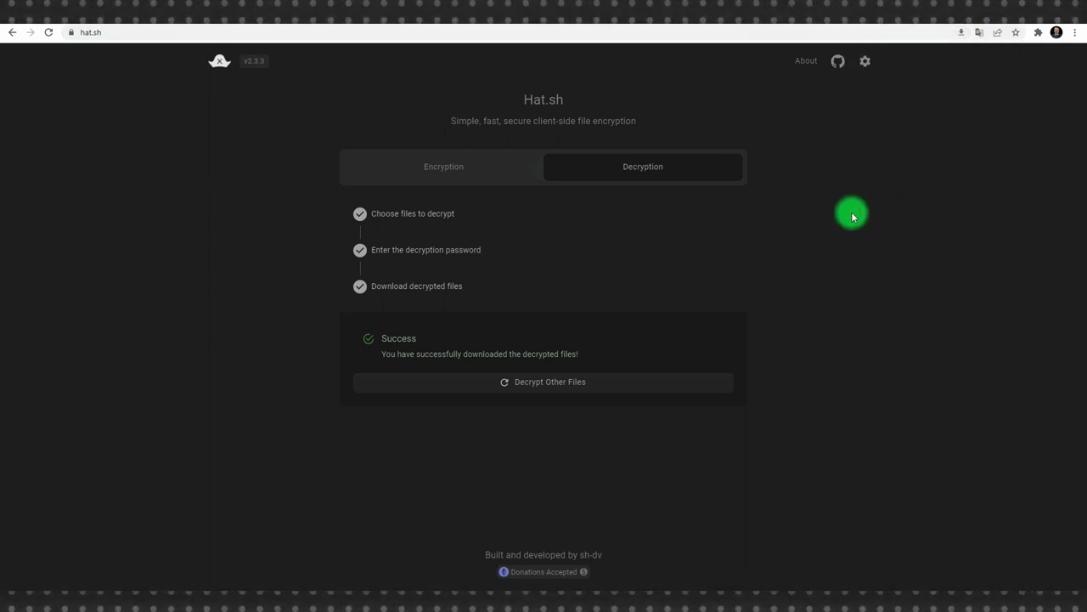
Step: Start another decryption and load Untitled_2.7.1.jpg.enc from Total Commander's Downloads folder, continuing to the password stage
{"action": "left_click", "coordinate": [544, 389]}
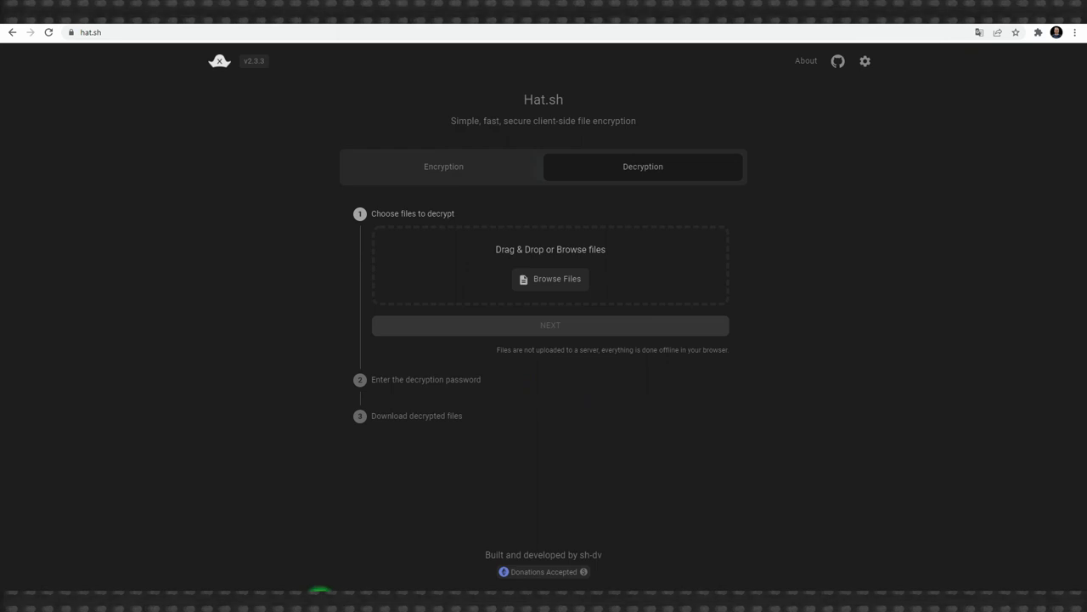
{"action": "left_click", "coordinate": [322, 589]}
{"action": "left_click", "coordinate": [779, 200]}
{"action": "left_click_drag", "start_coordinate": [818, 260], "coordinate": [431, 301]}
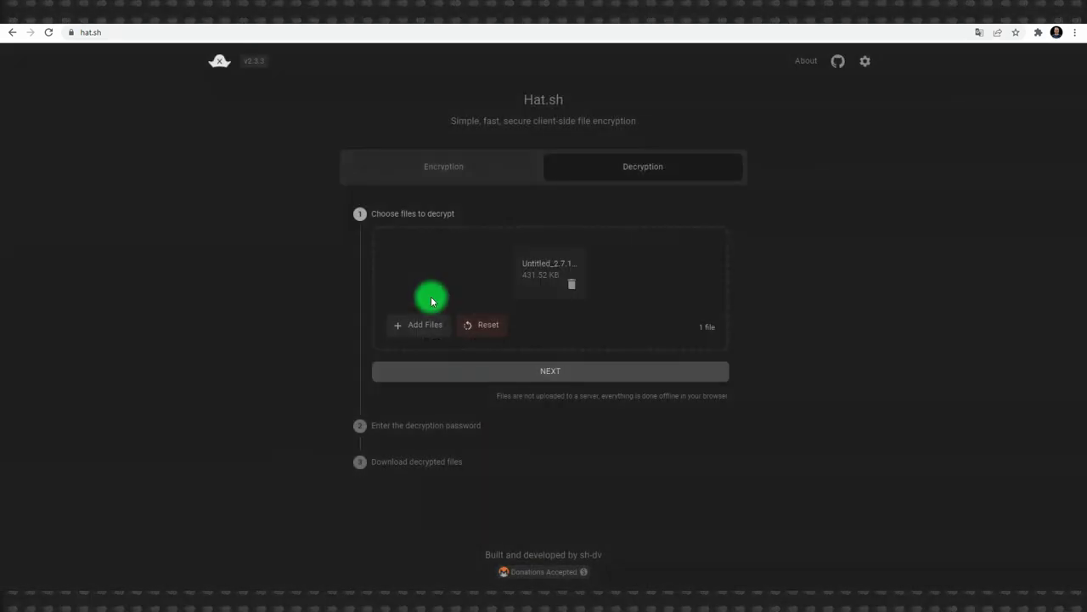
{"action": "left_click", "coordinate": [602, 367]}
Step: Paste the copied decryption password for Untitled_2.7.1.jpg.enc and download the decrypted file
{"action": "left_click", "coordinate": [441, 275]}
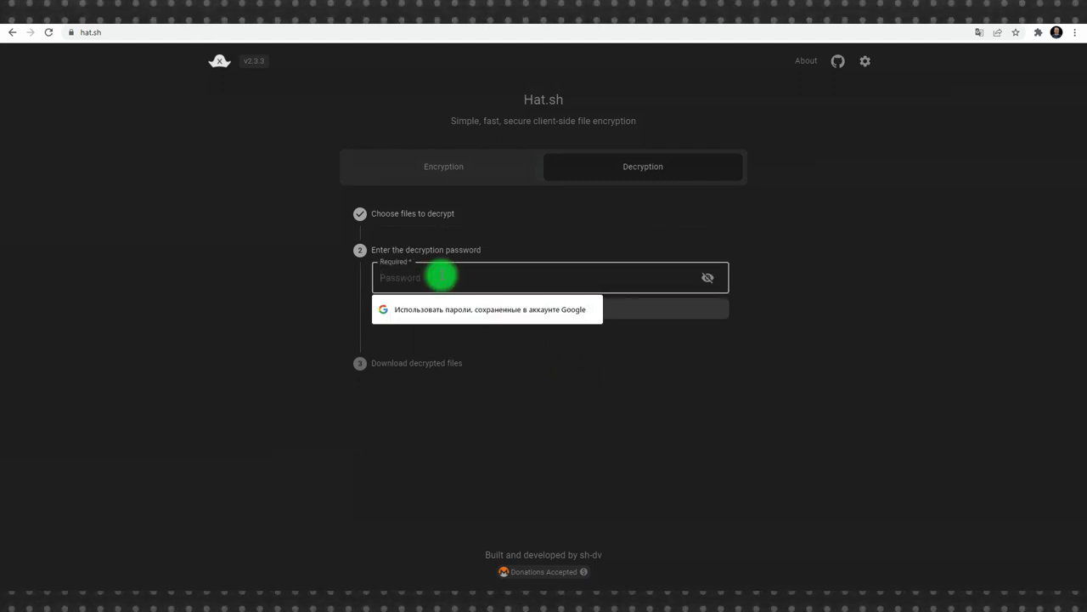
{"action": "key", "text": "ctrl+v"}
{"action": "left_click", "coordinate": [578, 316]}
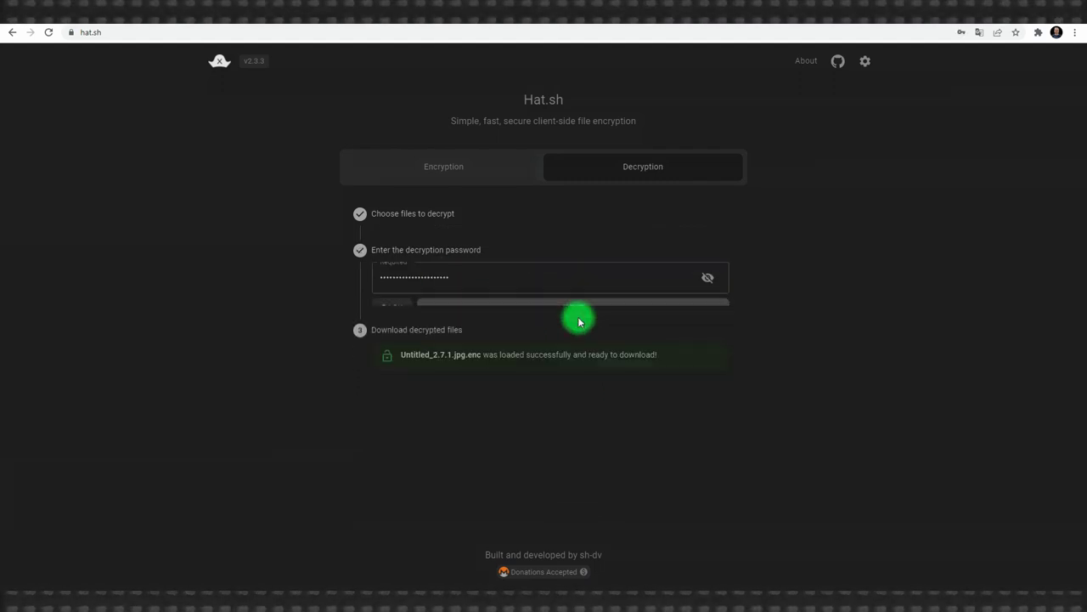
{"action": "left_click", "coordinate": [584, 341]}
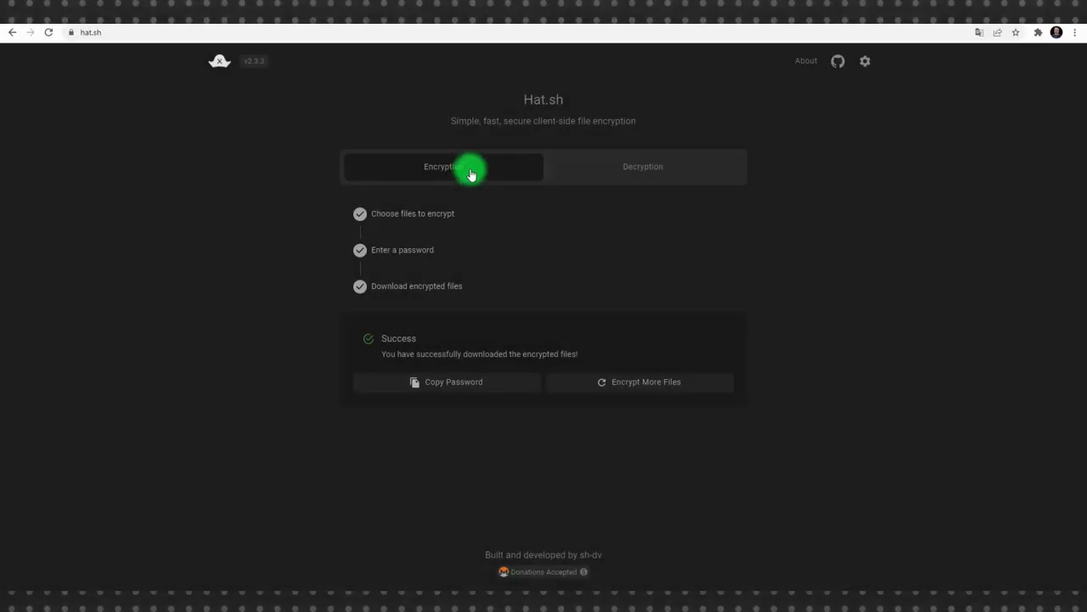
Step: Start a new encryption and load a_2.7.2.jpg and Untitled_2.7.1.jpg from Total Commander as the files to encrypt
{"action": "left_click", "coordinate": [637, 386]}
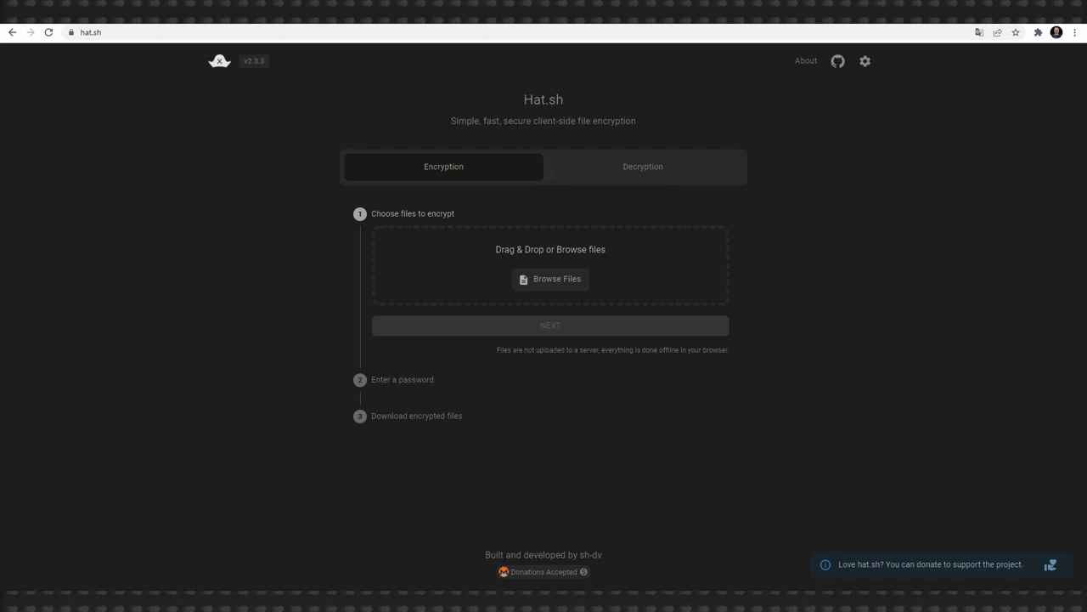
{"action": "key", "text": "alt+Tab"}
{"action": "left_click_drag", "start_coordinate": [697, 238], "coordinate": [487, 268]}
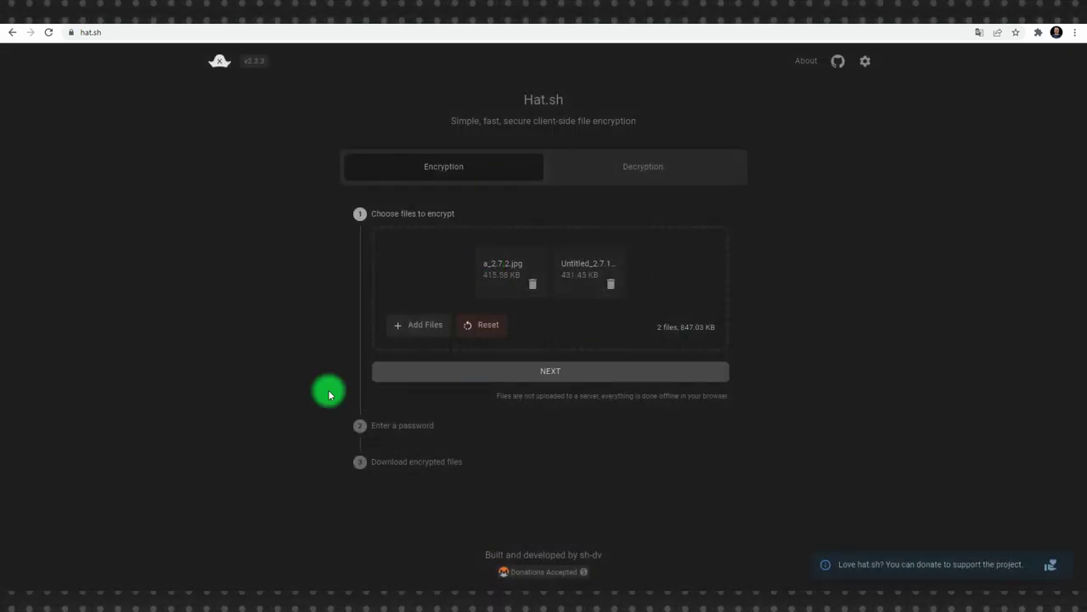
{"action": "left_click", "coordinate": [487, 371]}
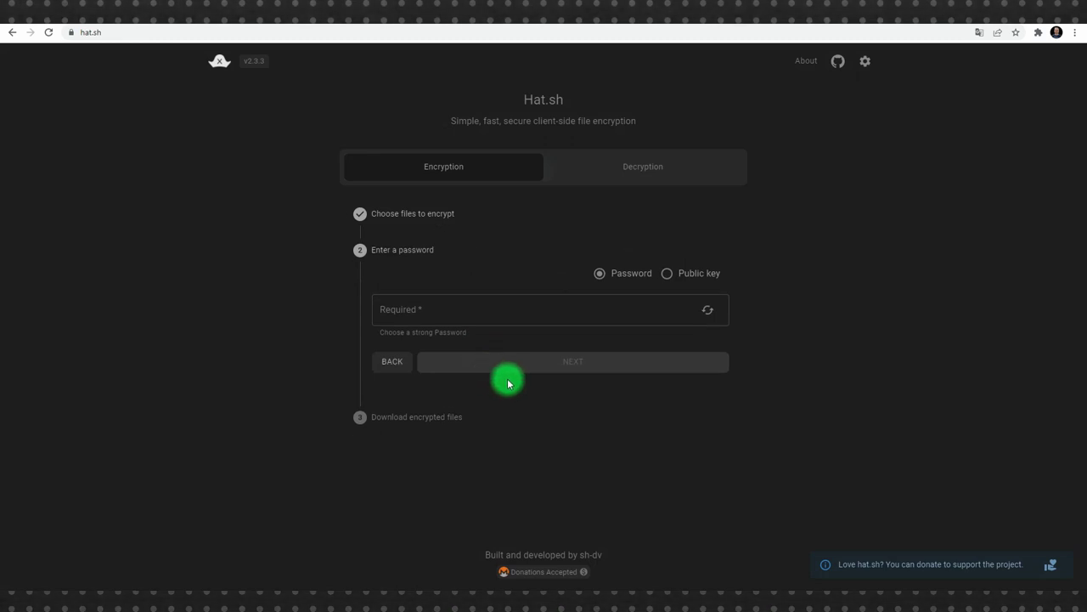
Step: Paste the copied password as the encryption password and download both encrypted files
{"action": "left_click", "coordinate": [636, 303]}
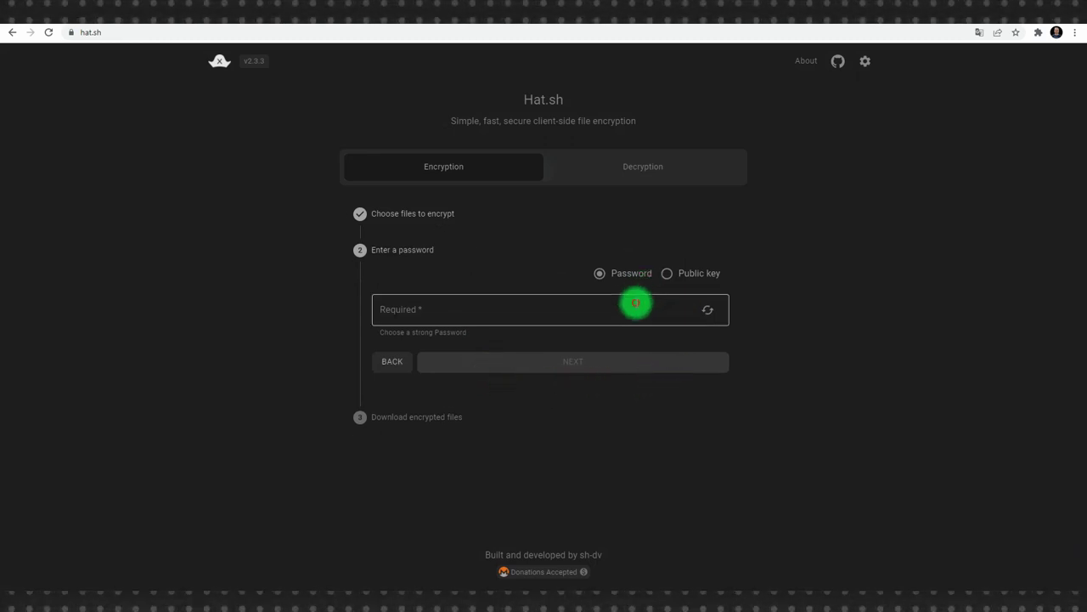
{"action": "key", "text": "ctrl+v"}
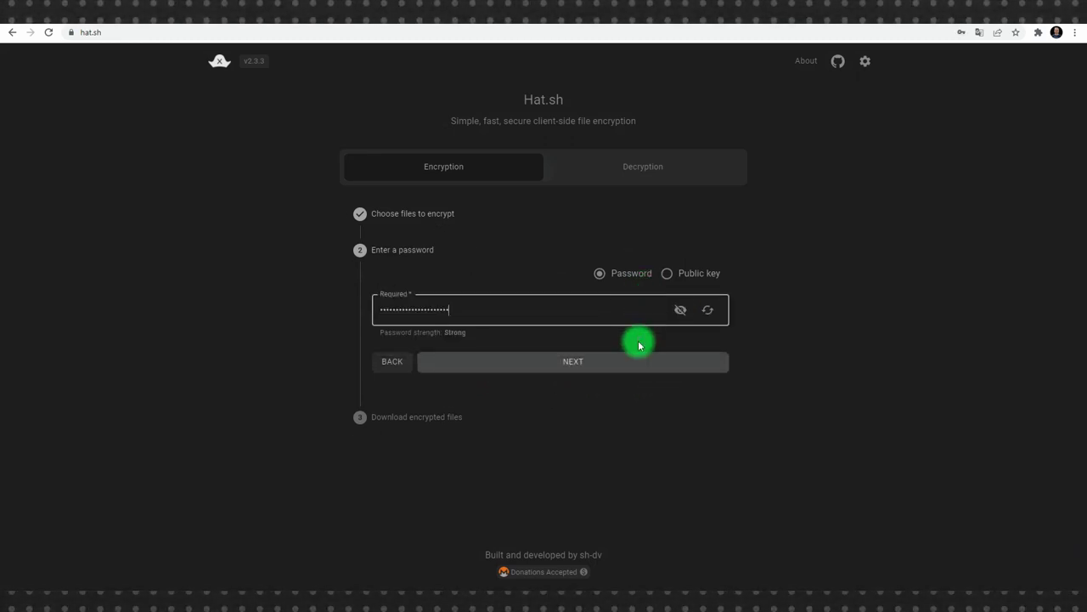
{"action": "left_click", "coordinate": [629, 360]}
{"action": "left_click", "coordinate": [592, 349]}
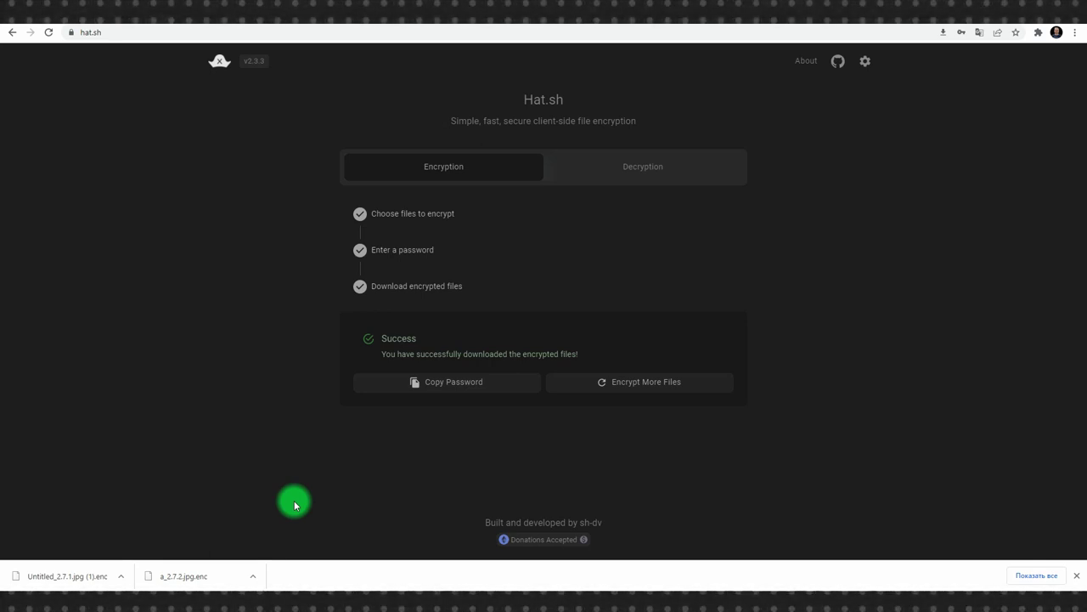
Step: Switch to decryption and load Untitled_2.7.1.jpg (1).enc and a_2.7.2.jpg.enc from Total Commander's Downloads folder
{"action": "left_click", "coordinate": [600, 170]}
{"action": "left_click", "coordinate": [608, 299]}
{"action": "left_click", "coordinate": [283, 587]}
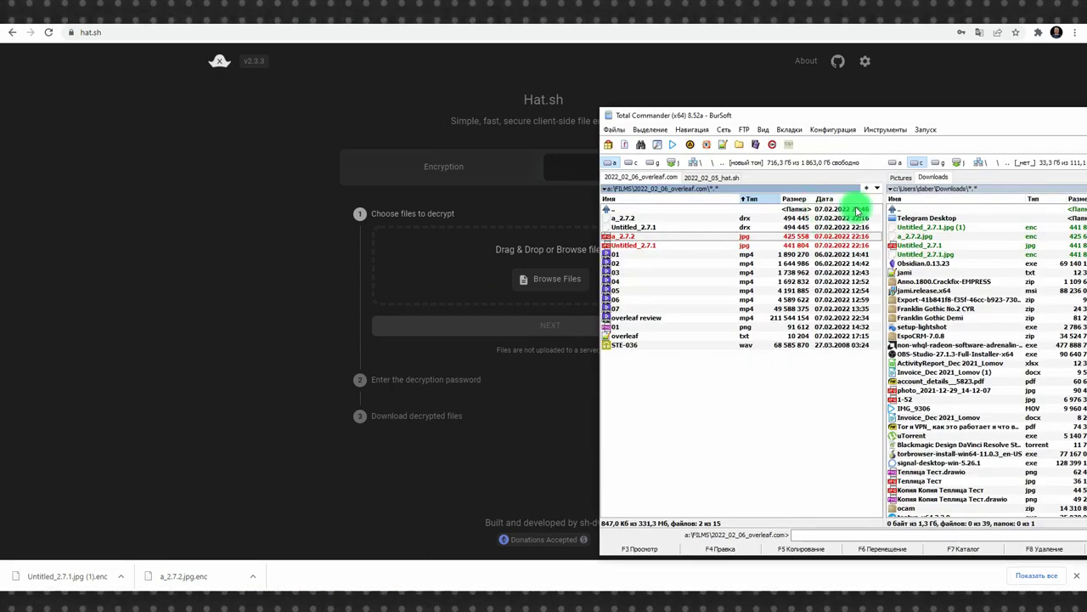
{"action": "left_click_drag", "start_coordinate": [917, 233], "coordinate": [533, 279]}
{"action": "left_click", "coordinate": [586, 365]}
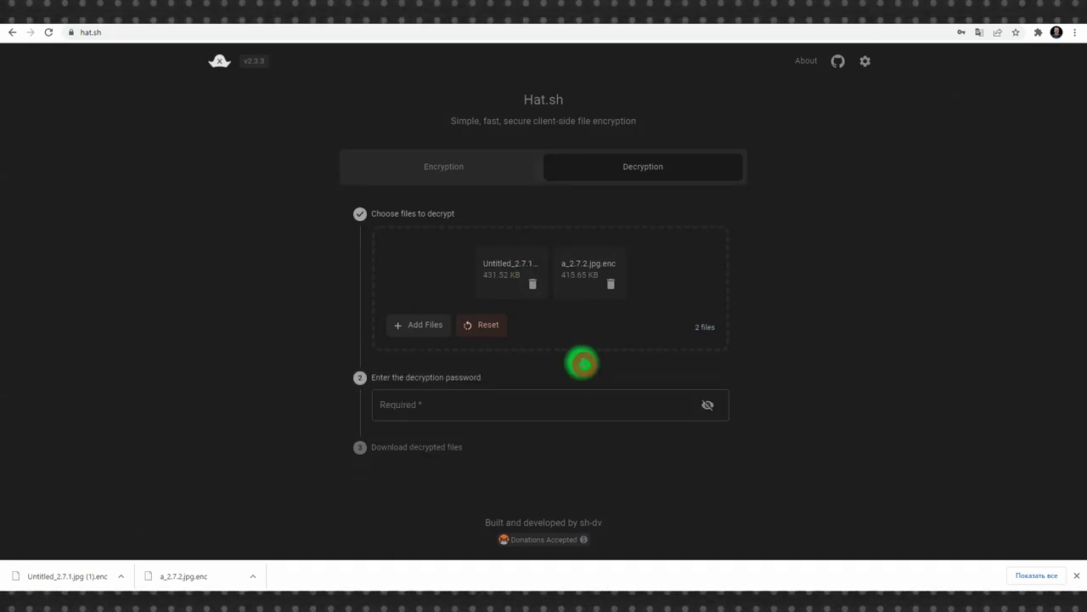
Step: Paste the copied decryption password for the two encrypted files and download them decrypted
{"action": "left_click", "coordinate": [501, 287]}
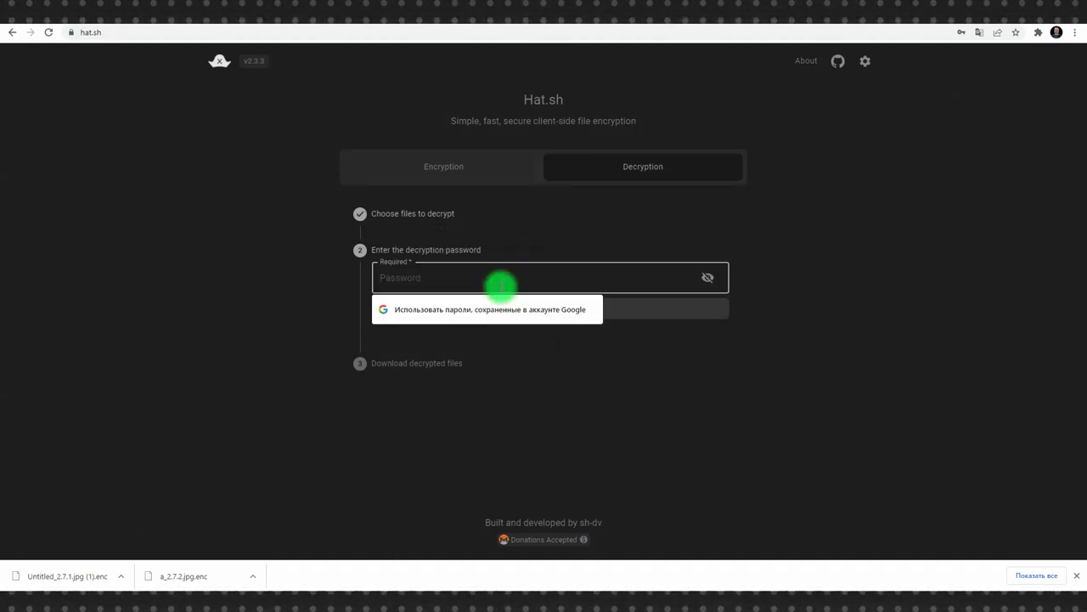
{"action": "key", "text": "ctrl+v"}
{"action": "left_click", "coordinate": [560, 309]}
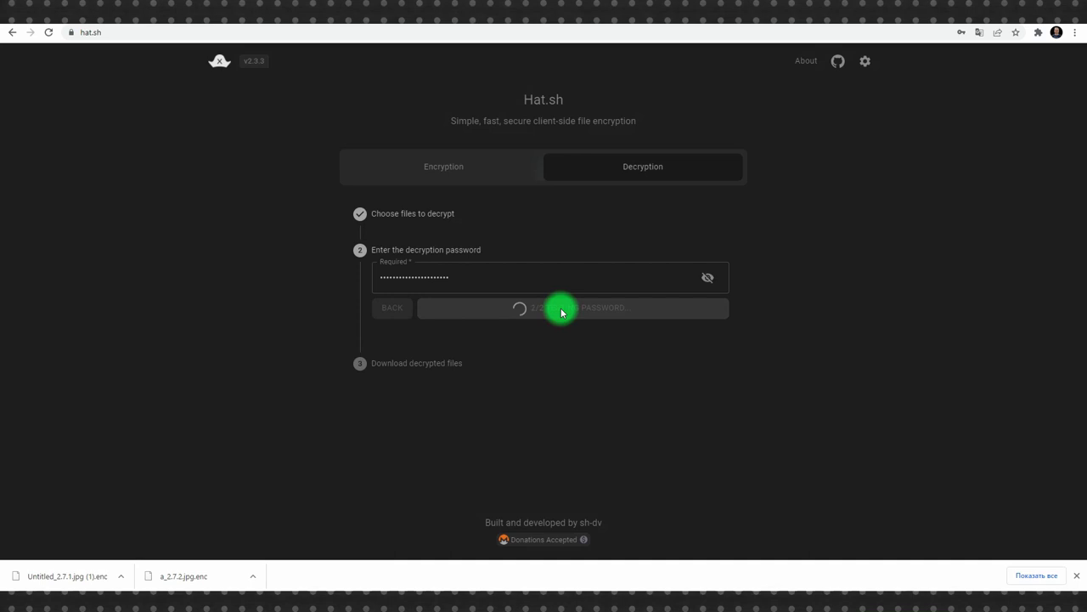
{"action": "left_click", "coordinate": [584, 343]}
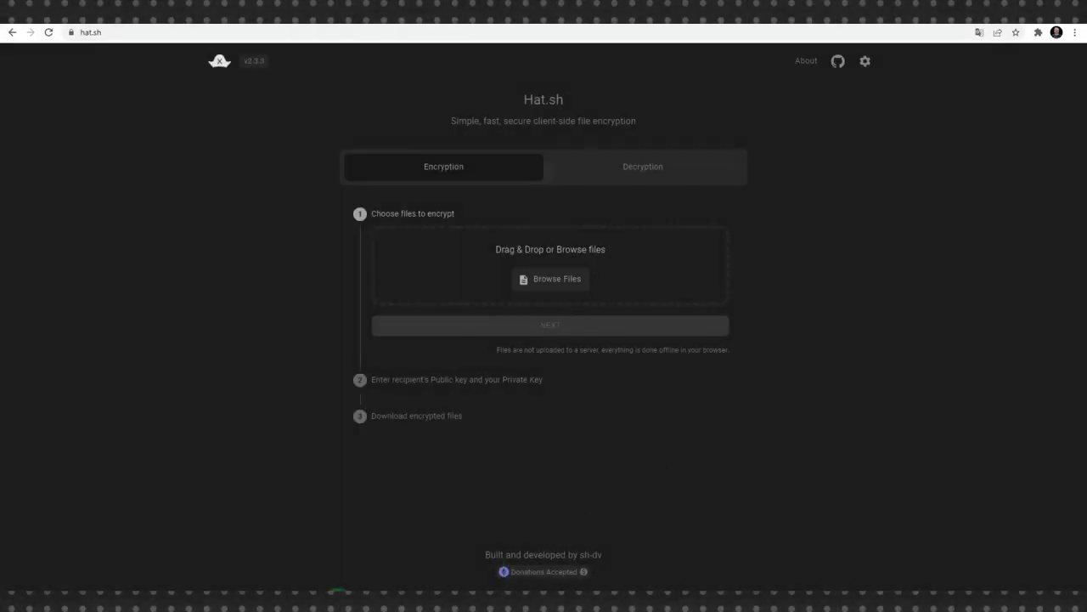
Step: Load a_1.7.3.jpg from Total Commander as the file to encrypt and choose the public key method
{"action": "key", "text": "alt+Tab"}
{"action": "left_click_drag", "start_coordinate": [751, 189], "coordinate": [406, 273]}
{"action": "left_click", "coordinate": [595, 363]}
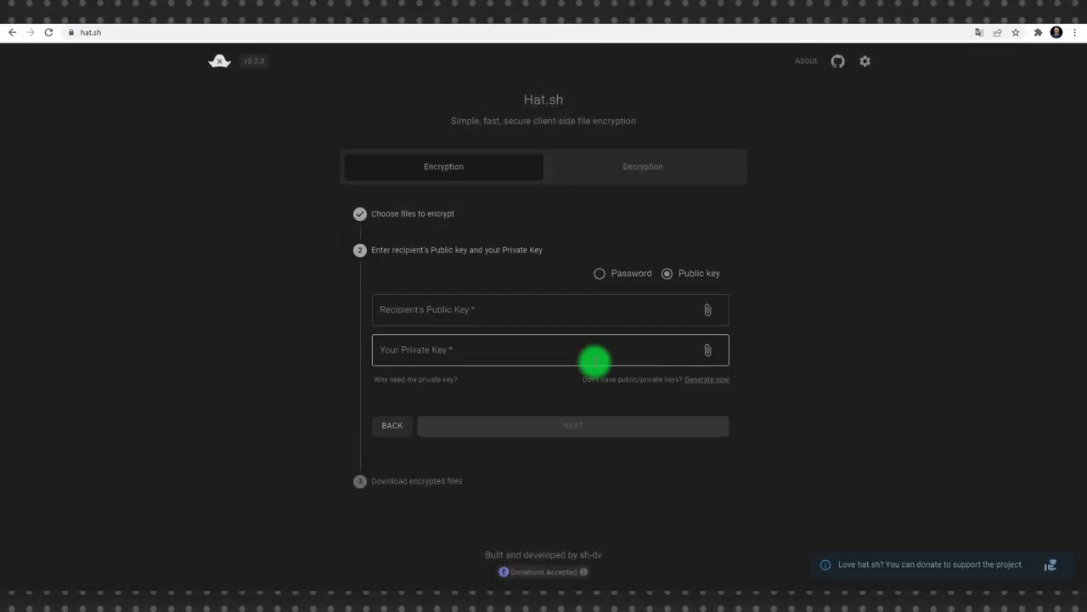
{"action": "left_click", "coordinate": [667, 272]}
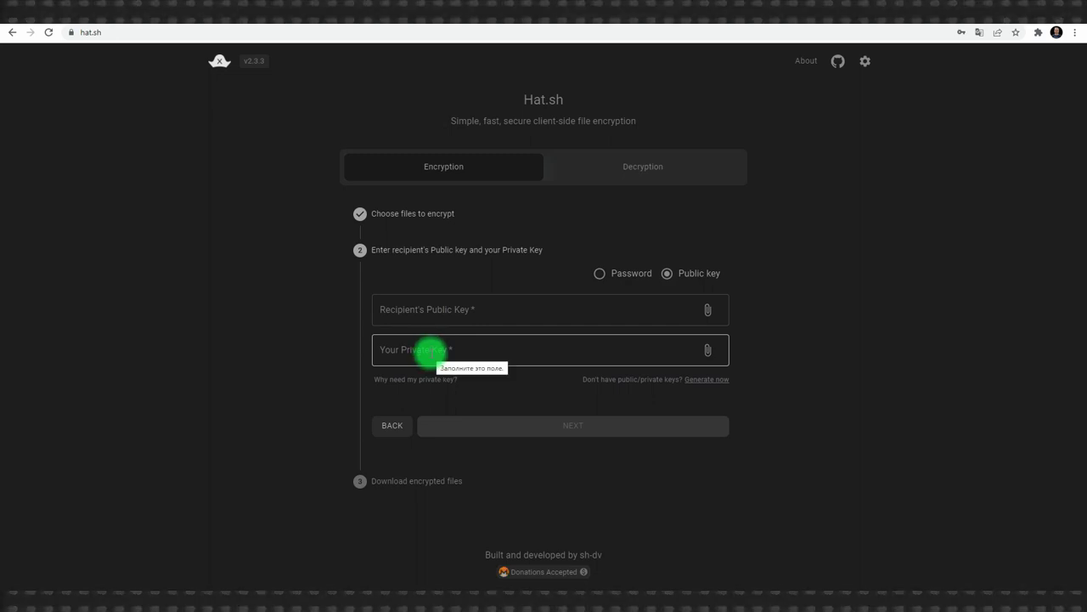
Step: Generate a public/private key pair, download both key files and dismiss the browser's download bar
{"action": "left_click", "coordinate": [718, 383]}
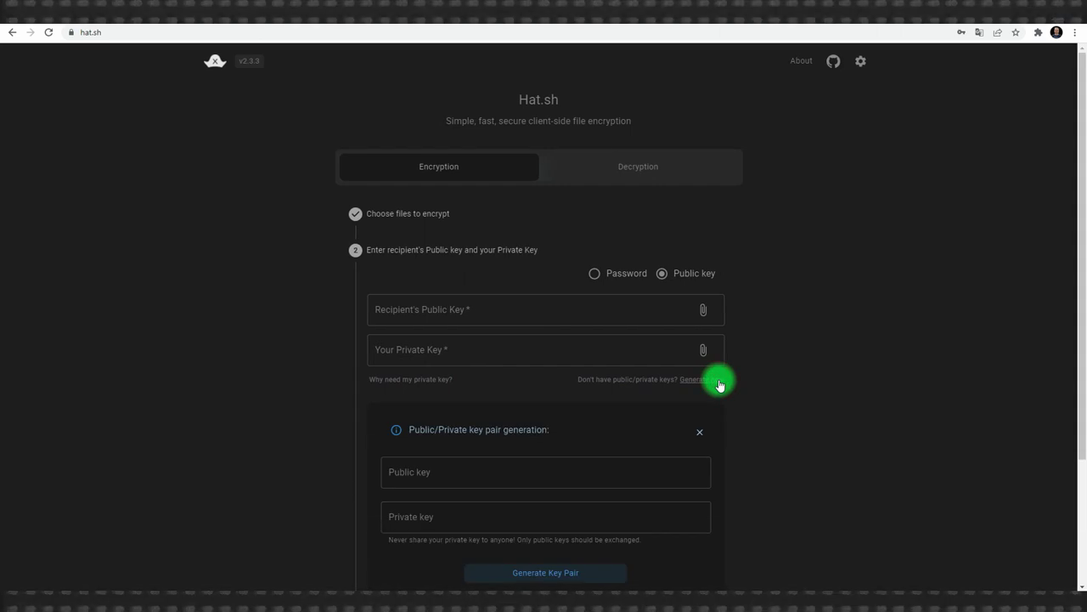
{"action": "scroll", "coordinate": [798, 359], "scroll_direction": "down", "scroll_amount": 2}
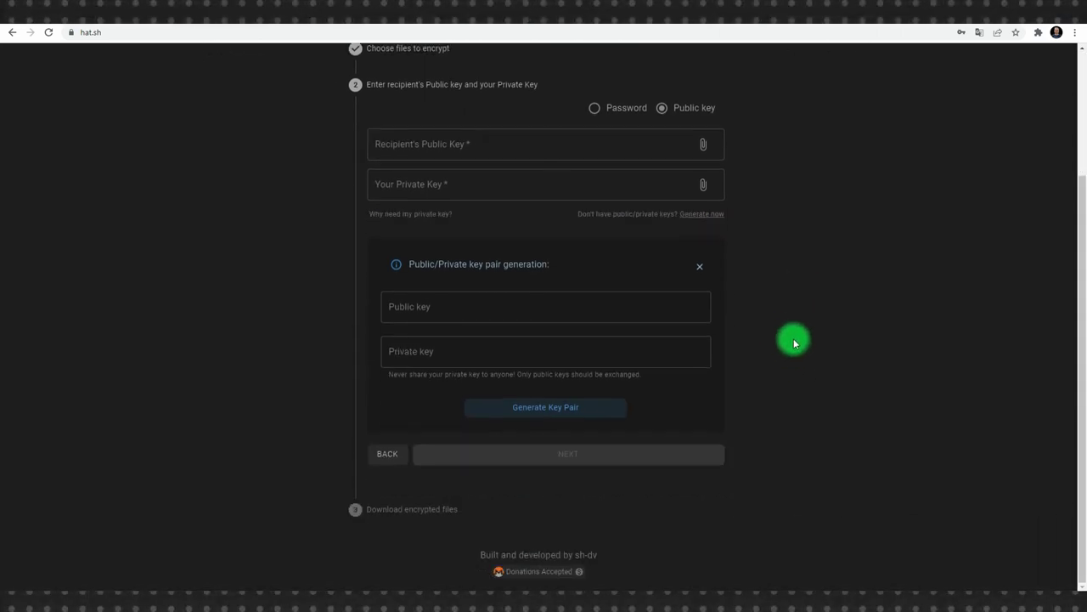
{"action": "left_click", "coordinate": [560, 411]}
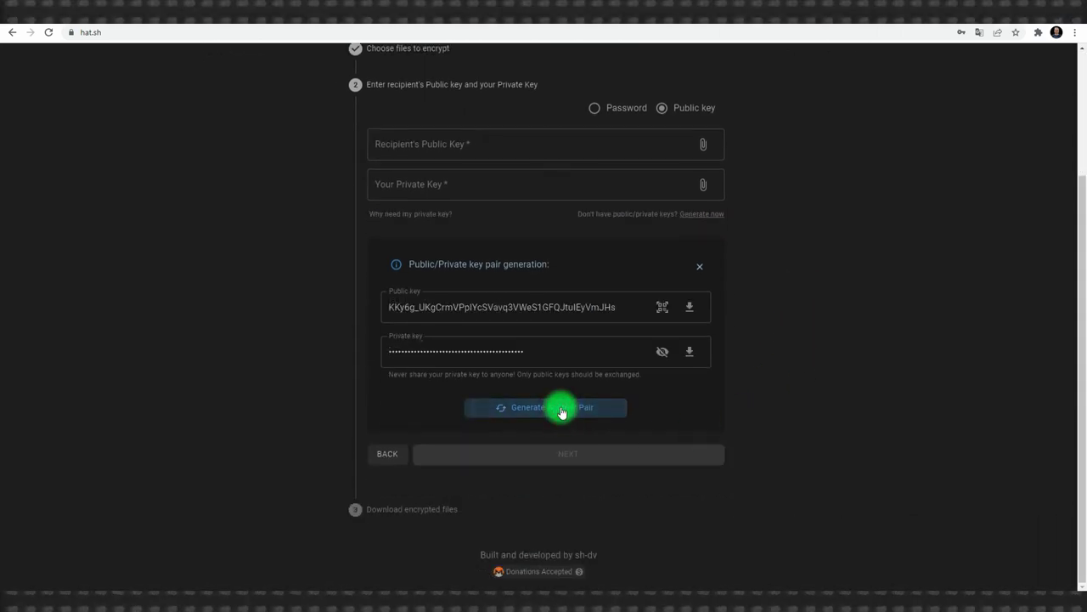
{"action": "left_click", "coordinate": [690, 307]}
{"action": "left_click", "coordinate": [690, 351]}
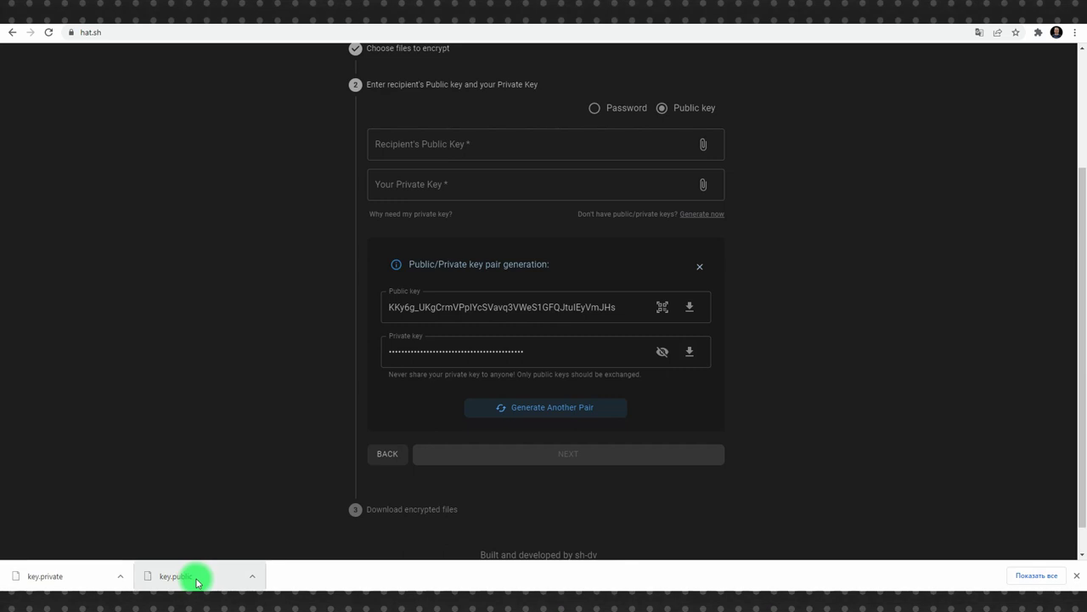
{"action": "left_click", "coordinate": [1077, 578]}
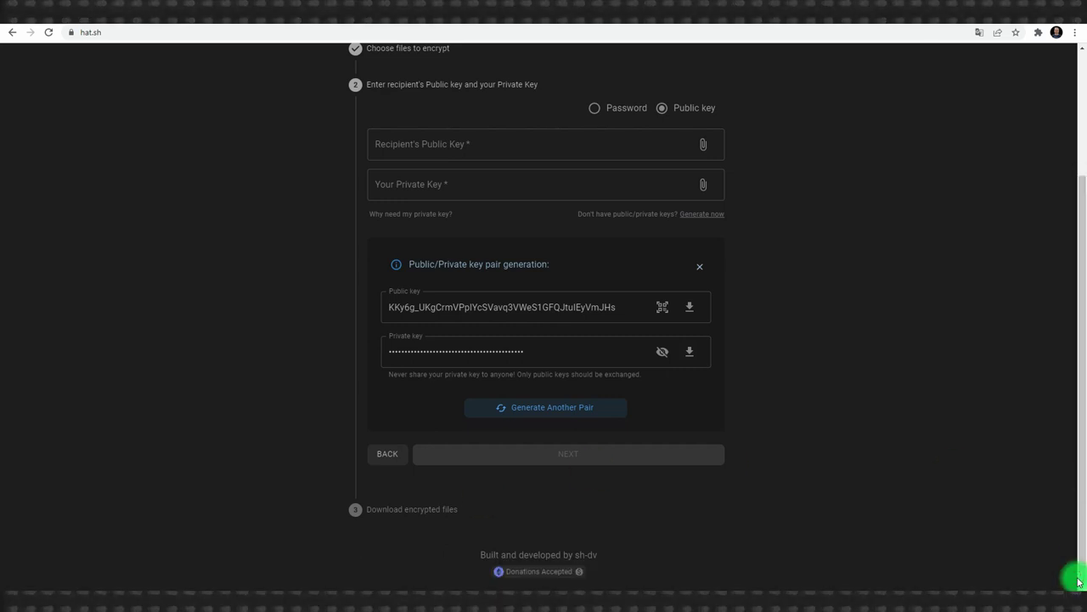
Step: Load the recipient's public key from the second keys folder inside 2022_02_05_hat.sh
{"action": "scroll", "coordinate": [973, 481], "scroll_direction": "up", "scroll_amount": 2}
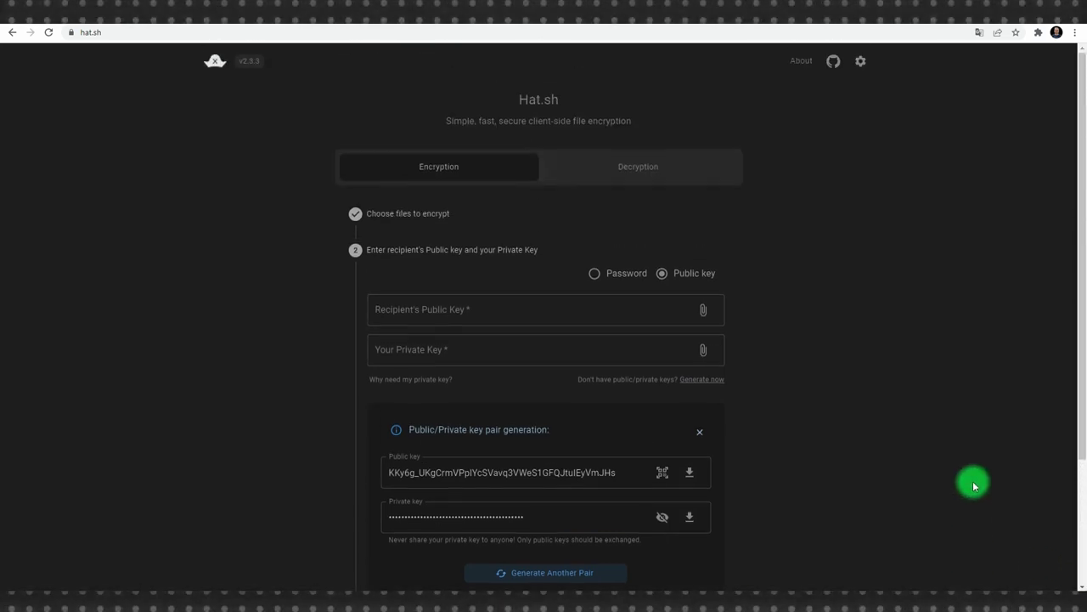
{"action": "scroll", "coordinate": [973, 481], "scroll_direction": "down", "scroll_amount": 1}
{"action": "left_click", "coordinate": [521, 248]}
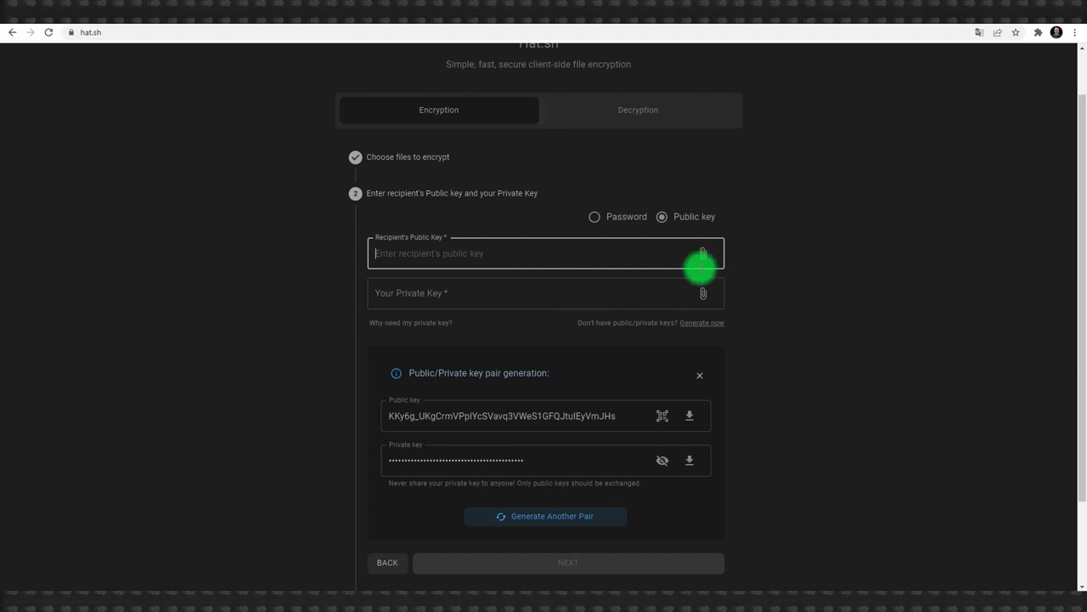
{"action": "left_click", "coordinate": [704, 253]}
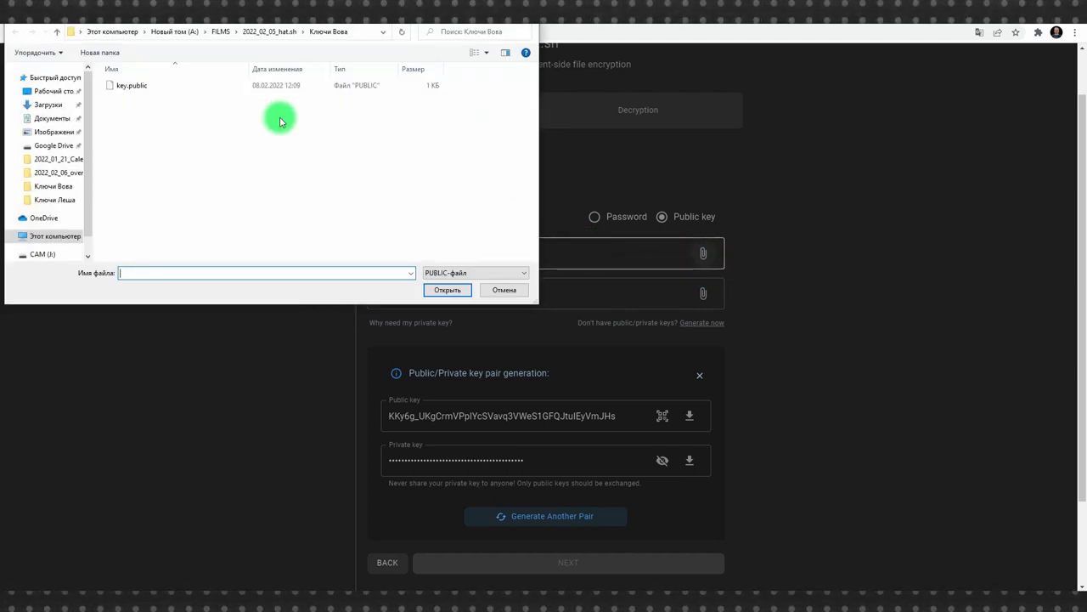
{"action": "left_click", "coordinate": [274, 33]}
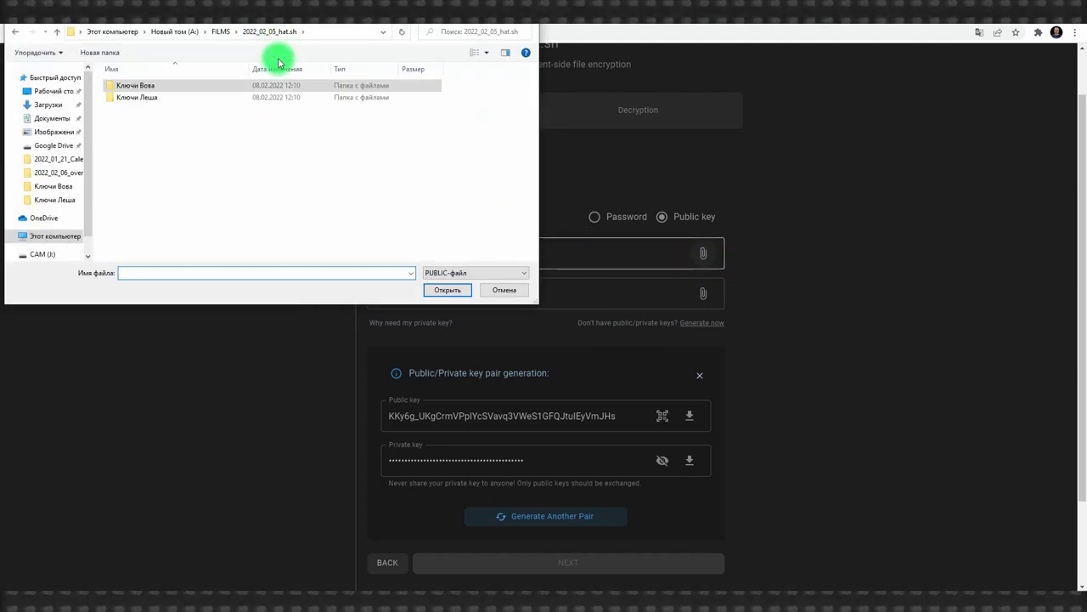
{"action": "double_click", "coordinate": [134, 97]}
{"action": "double_click", "coordinate": [138, 88]}
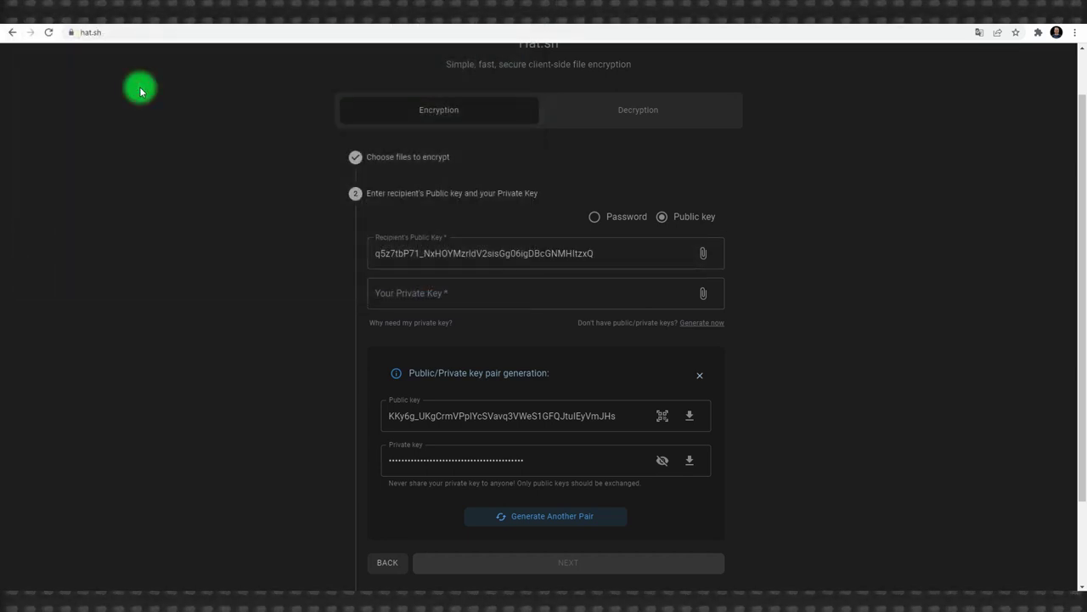
Step: Load the sender's private key file from the first keys folder inside 2022_02_05_hat.sh
{"action": "left_click", "coordinate": [702, 293]}
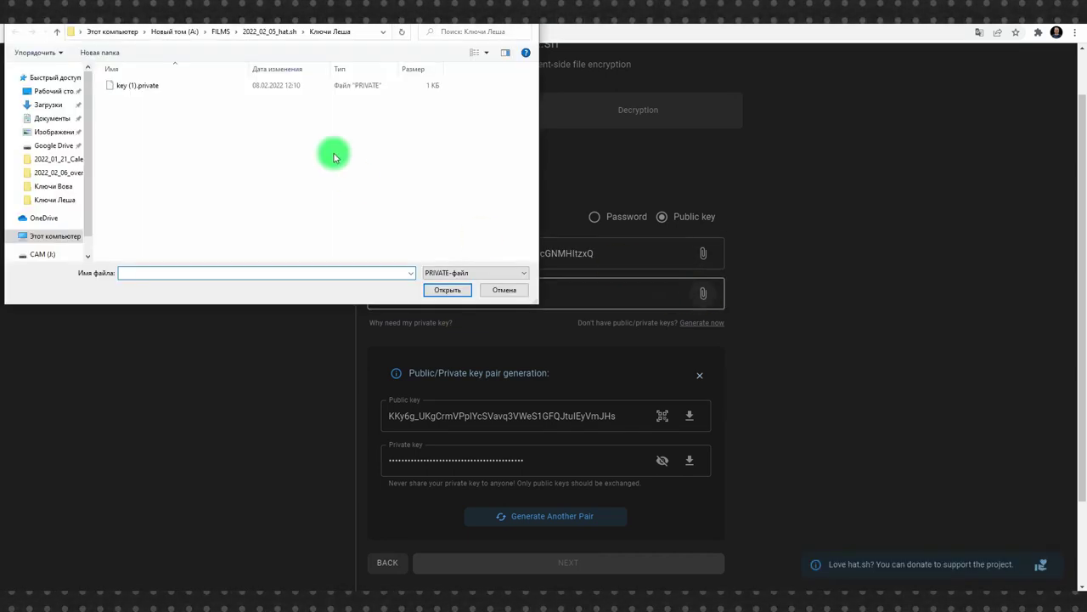
{"action": "left_click", "coordinate": [271, 31]}
{"action": "double_click", "coordinate": [170, 88]}
{"action": "left_click", "coordinate": [170, 89]}
{"action": "double_click", "coordinate": [170, 88]}
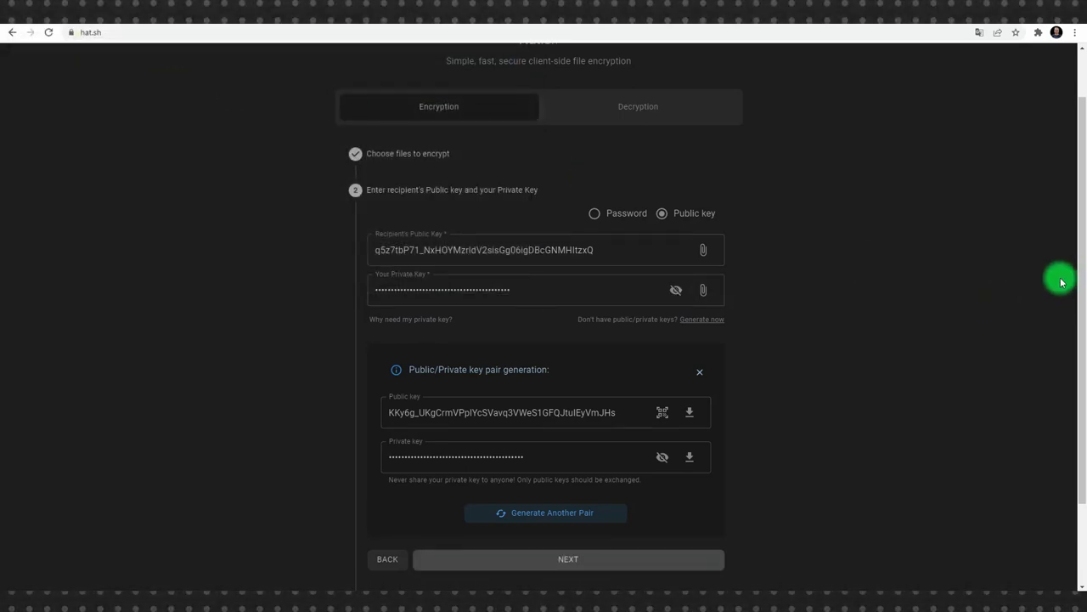
Step: Encrypt a_1.7.3.jpg with the loaded keys and download the encrypted file
{"action": "scroll", "coordinate": [1058, 280], "scroll_direction": "down", "scroll_amount": 2}
{"action": "left_click", "coordinate": [568, 456]}
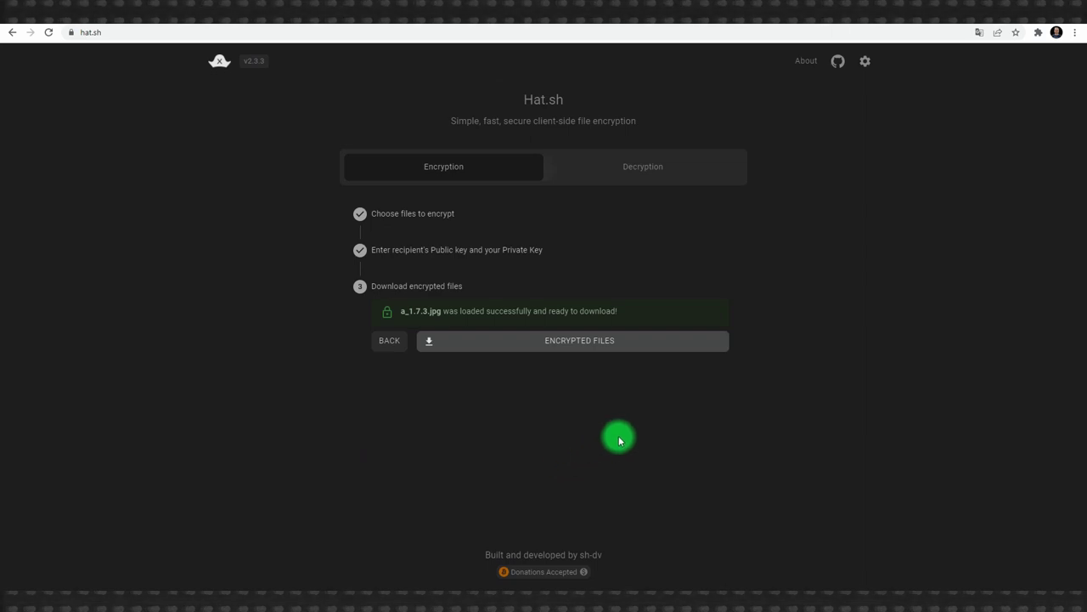
{"action": "left_click", "coordinate": [582, 345]}
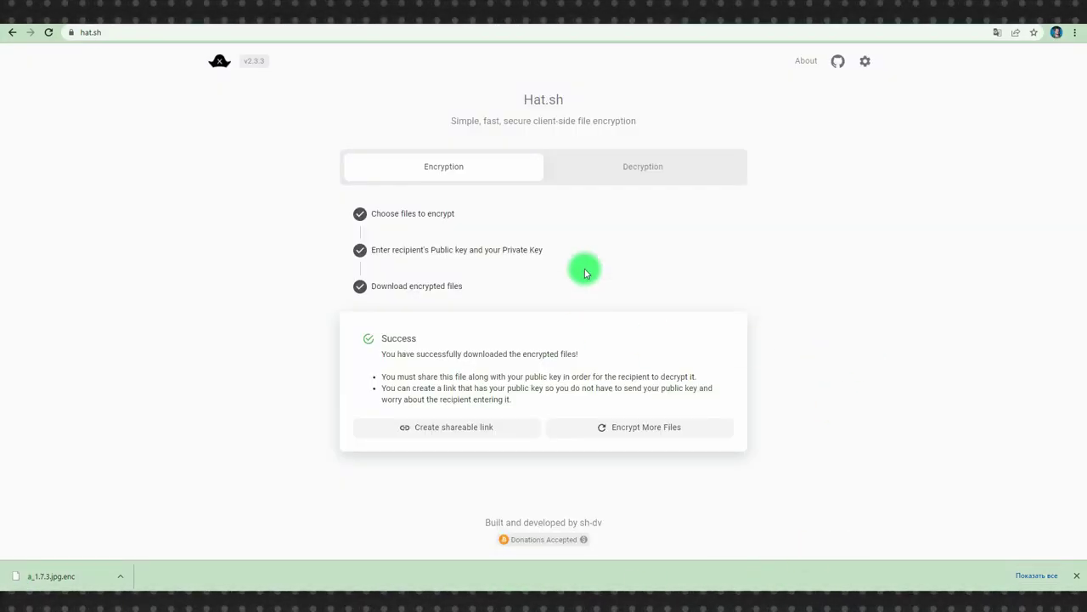
Step: Switch to decryption and load a_1.7.3.jpg.enc from Total Commander, continuing to the key entry stage
{"action": "left_click", "coordinate": [664, 165]}
{"action": "key", "text": "alt+Tab"}
{"action": "left_click", "coordinate": [793, 189]}
{"action": "left_click_drag", "start_coordinate": [793, 190], "coordinate": [446, 243]}
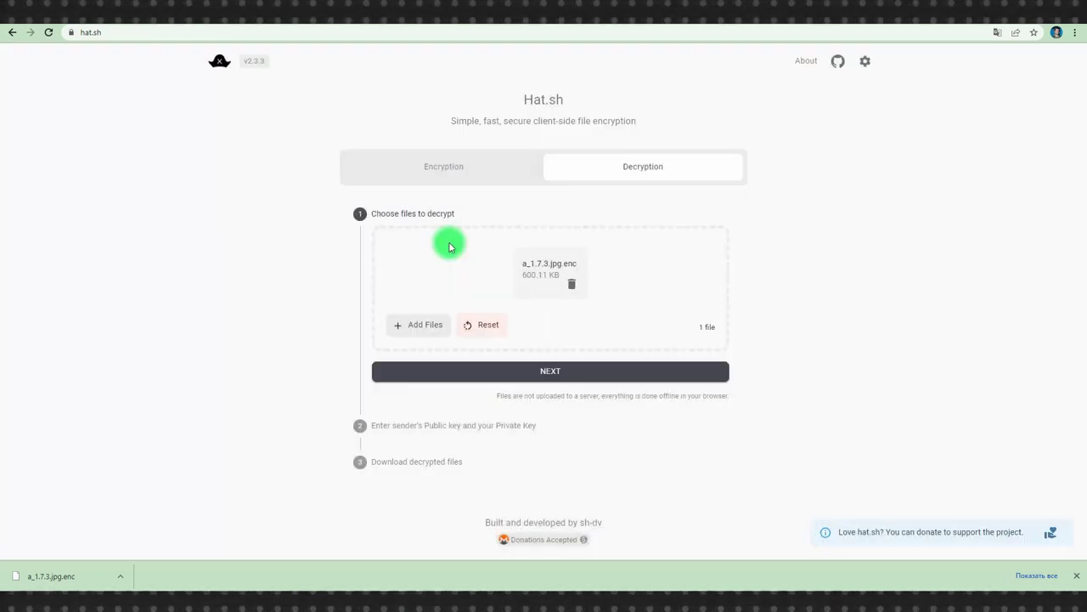
{"action": "left_click", "coordinate": [537, 382]}
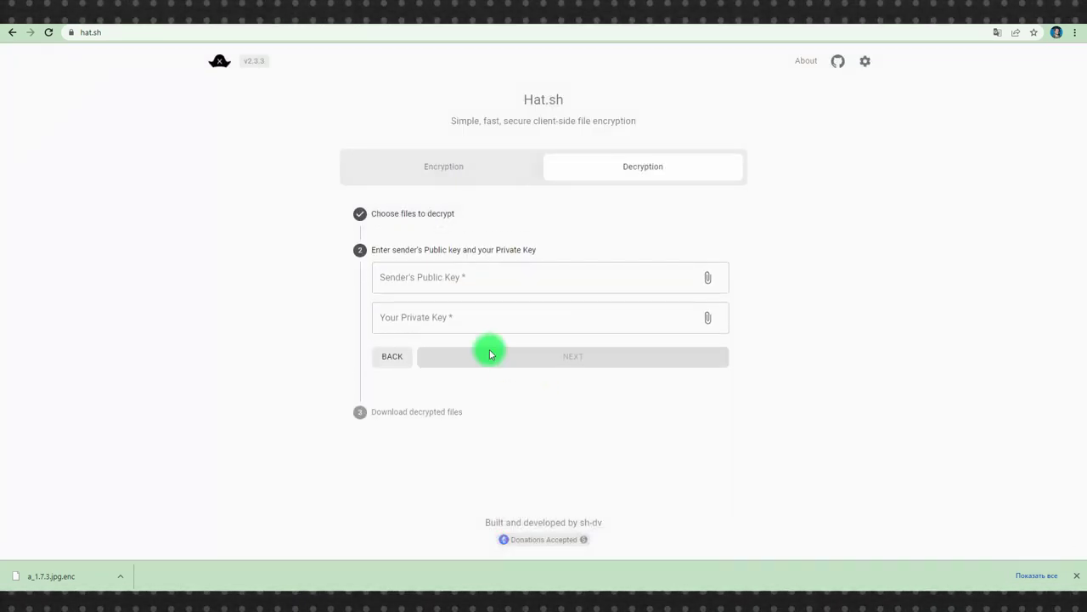
Step: Load key.public from the first keys folder inside 2022_02_05_hat.sh as the sender's public key
{"action": "left_click", "coordinate": [708, 278]}
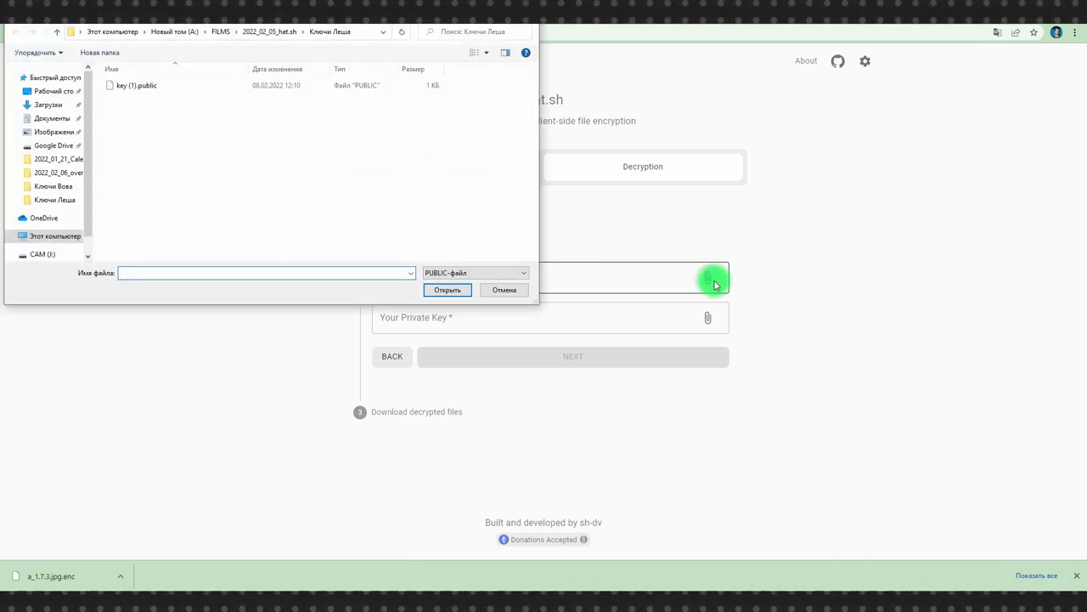
{"action": "left_click", "coordinate": [264, 31]}
{"action": "double_click", "coordinate": [138, 85]}
{"action": "double_click", "coordinate": [155, 88]}
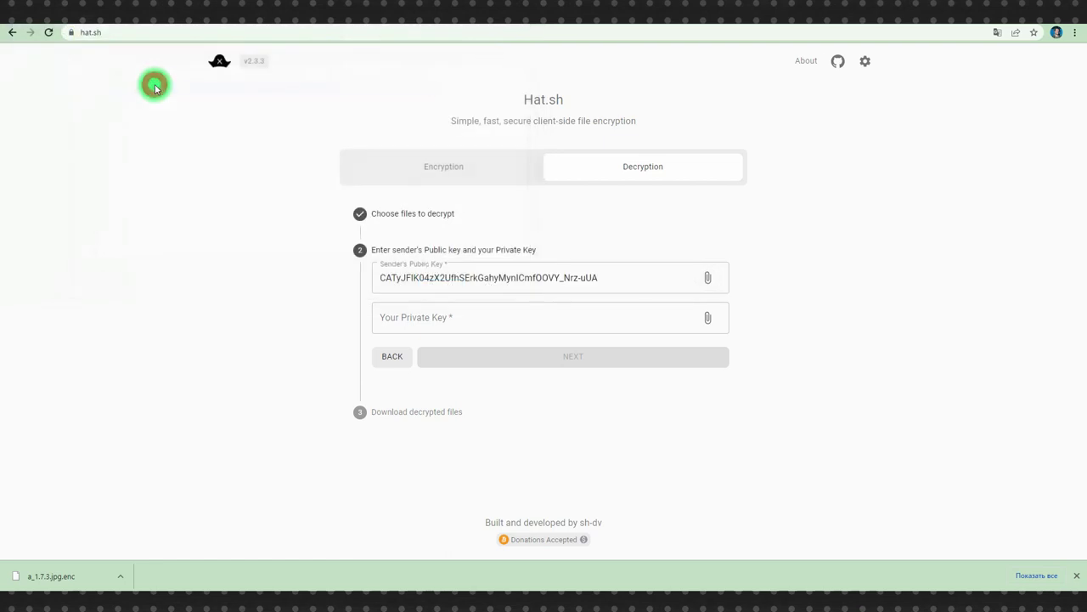
Step: Load key (1).private from the second keys folder inside 2022_02_05_hat.sh as the recipient's private key
{"action": "left_click", "coordinate": [707, 320]}
{"action": "left_click", "coordinate": [276, 38]}
{"action": "double_click", "coordinate": [150, 97]}
{"action": "double_click", "coordinate": [156, 87]}
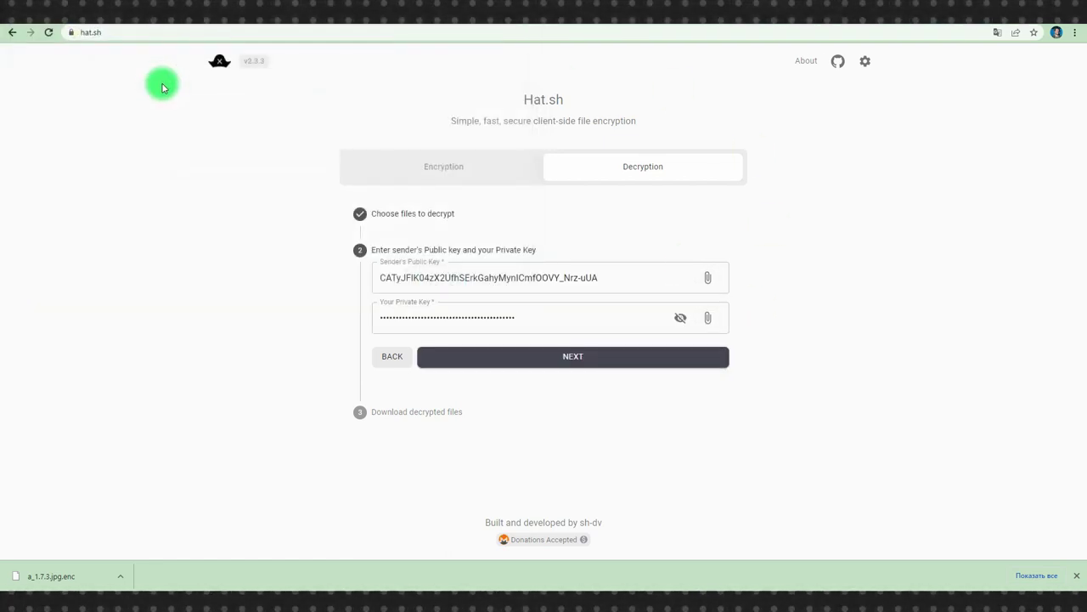
Step: Decrypt and download a_1.7.3.jpg, check the picture in the photo viewer and close the viewer
{"action": "left_click", "coordinate": [599, 357]}
{"action": "left_click", "coordinate": [645, 341]}
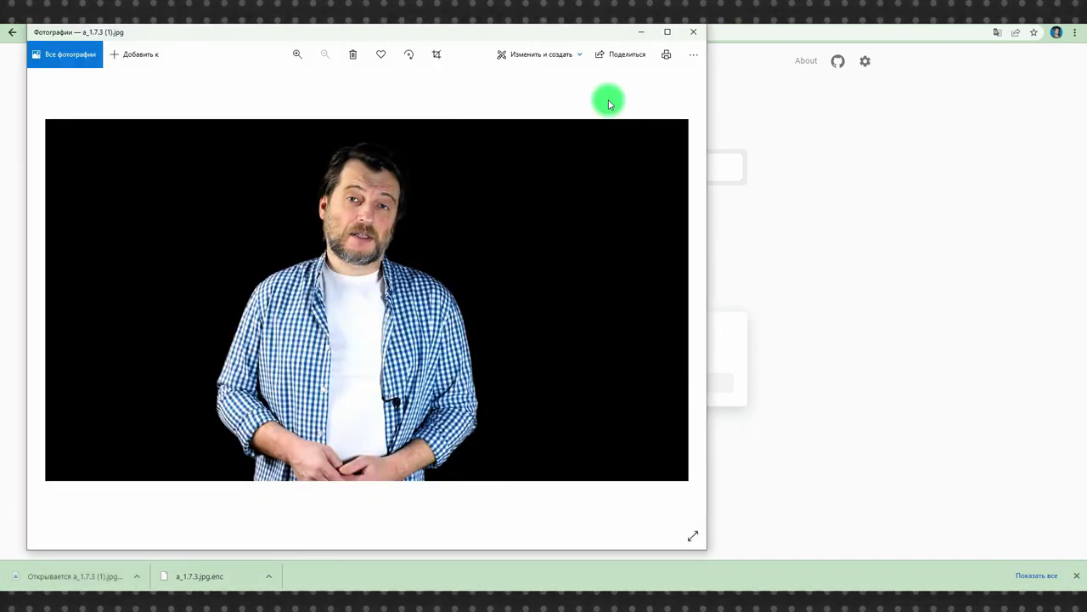
{"action": "left_click", "coordinate": [690, 34]}
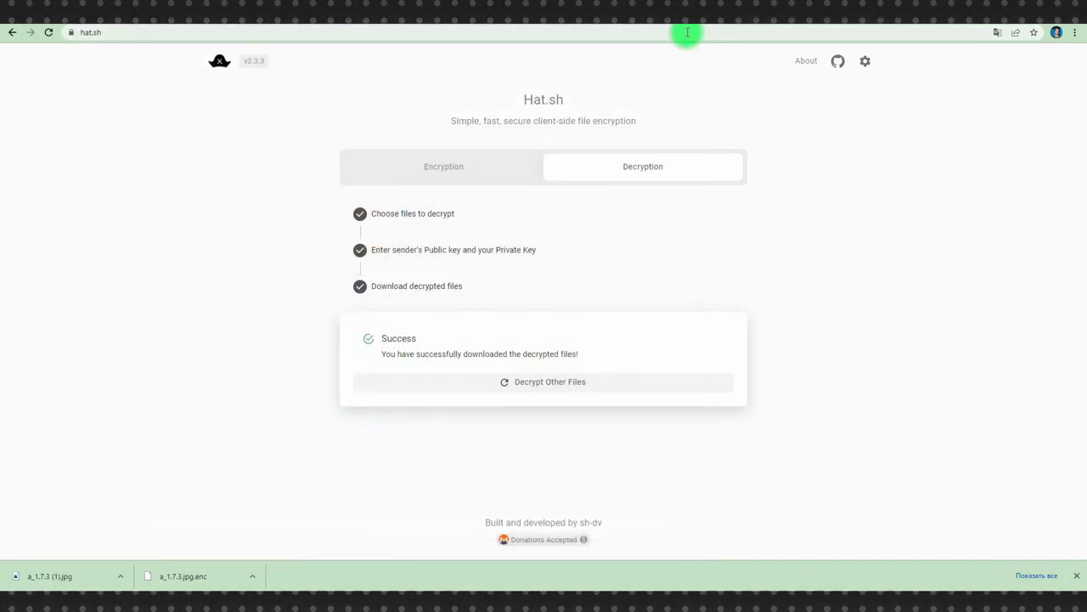